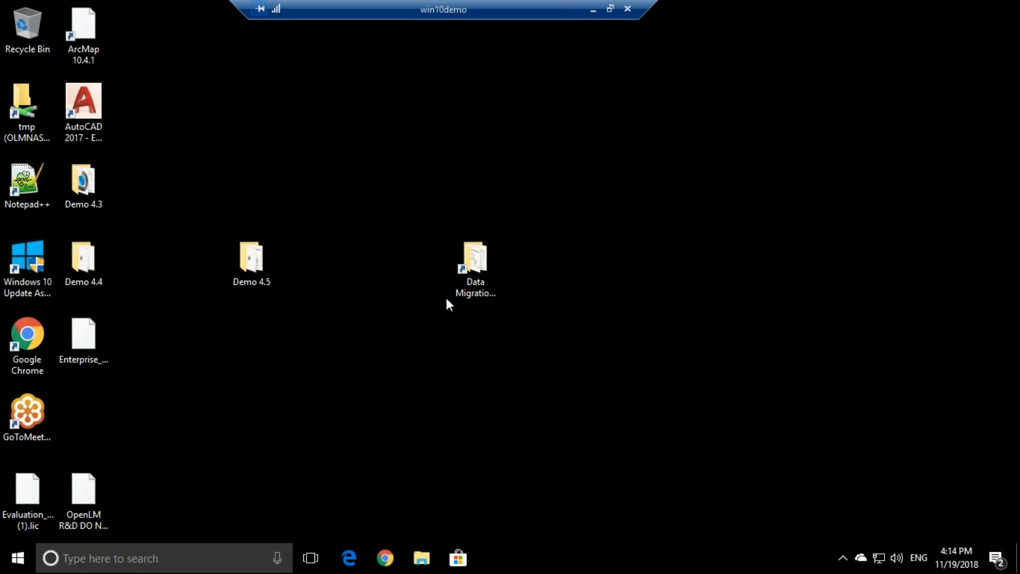
- Open the Data Migration folder from its desktop shortcut and select the Firebird folder inside it
left_click(469, 276)
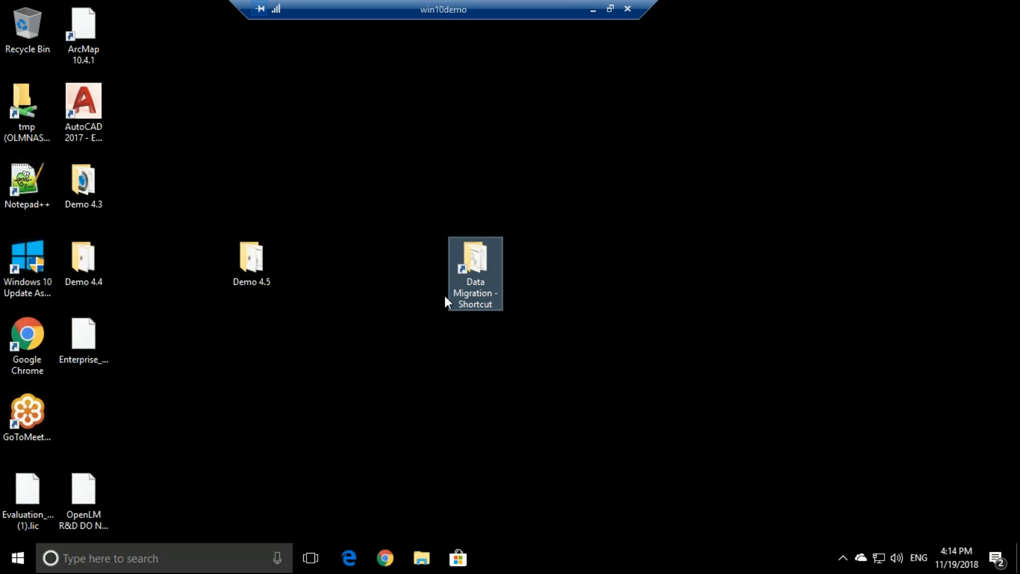
double_click(474, 258)
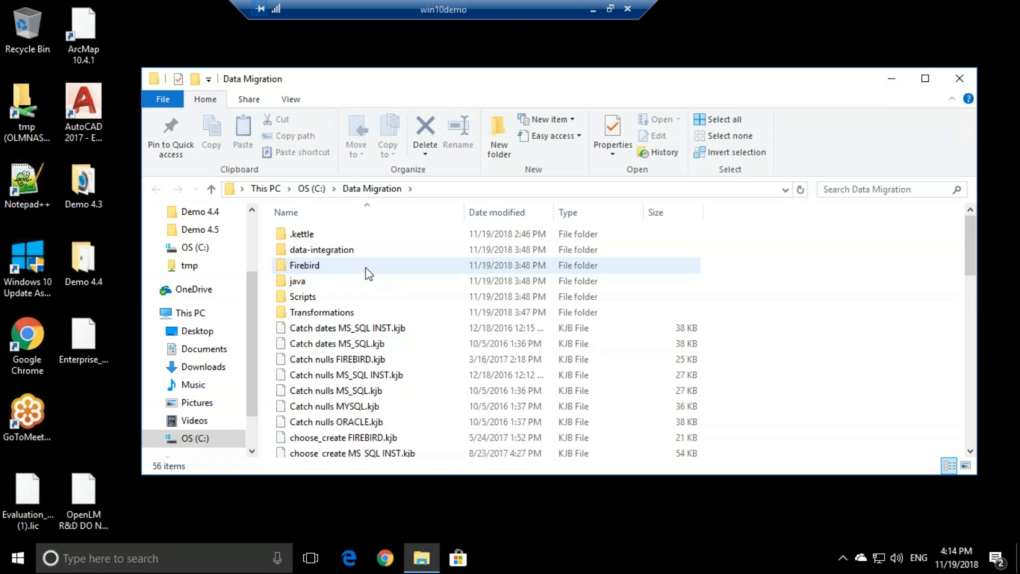
left_click(342, 266)
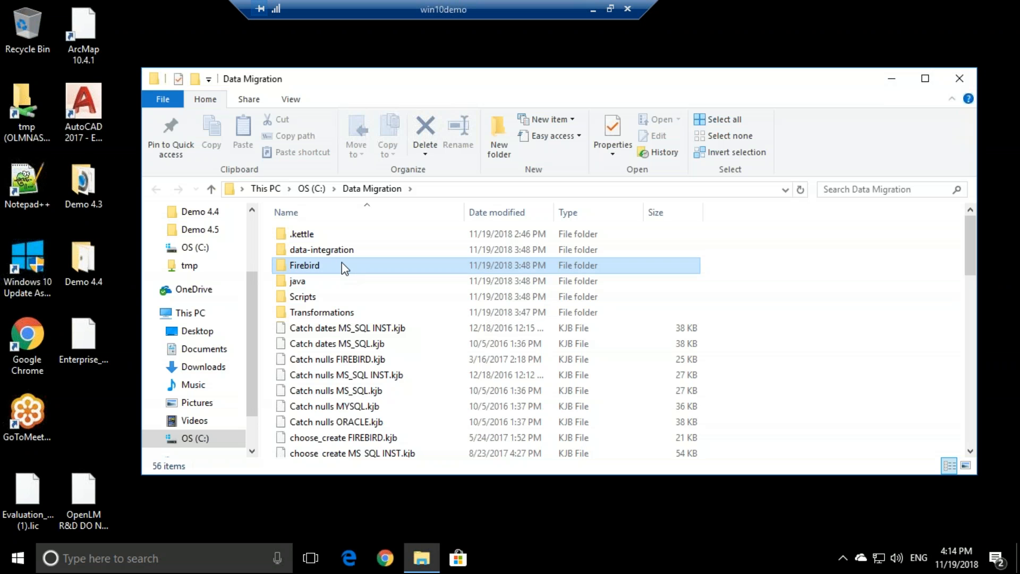
mouse_move(328, 267)
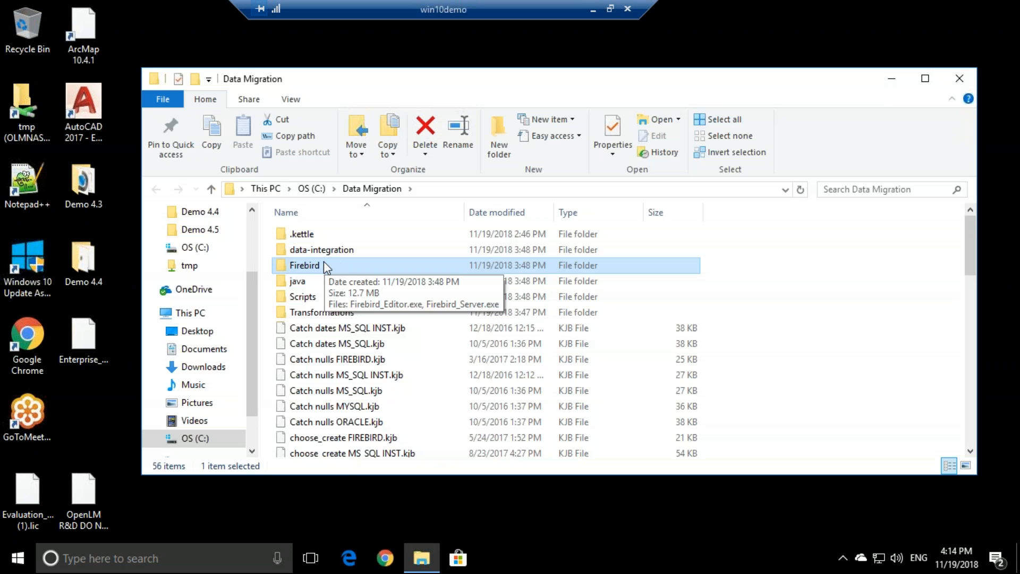
- Switch to the Google Slides presentation, view the Database Migration slide full screen, and return to the win10demo remote session
left_click(610, 8)
left_click(884, 216)
left_click(850, 101)
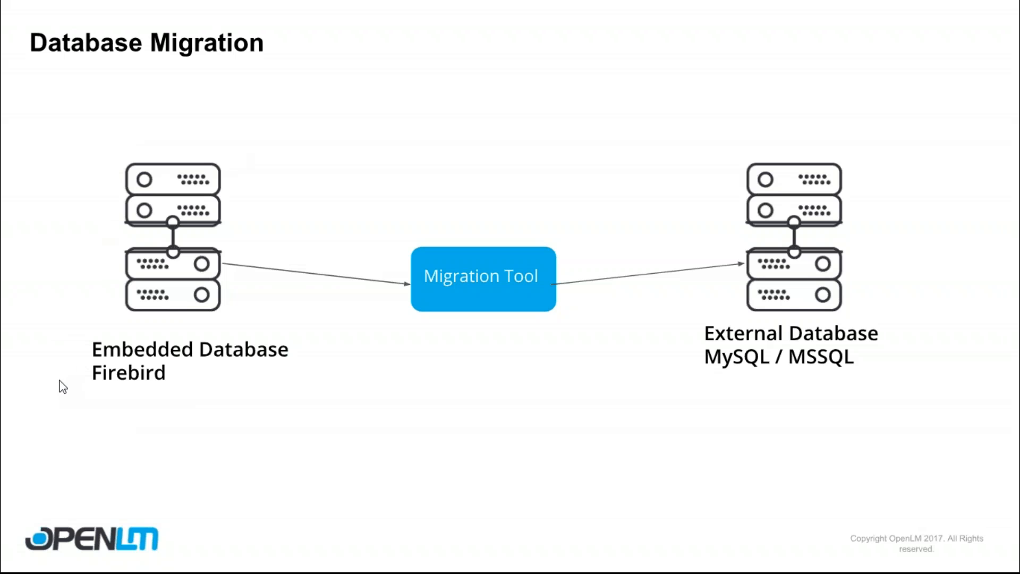
key("Escape")
mouse_move(349, 553)
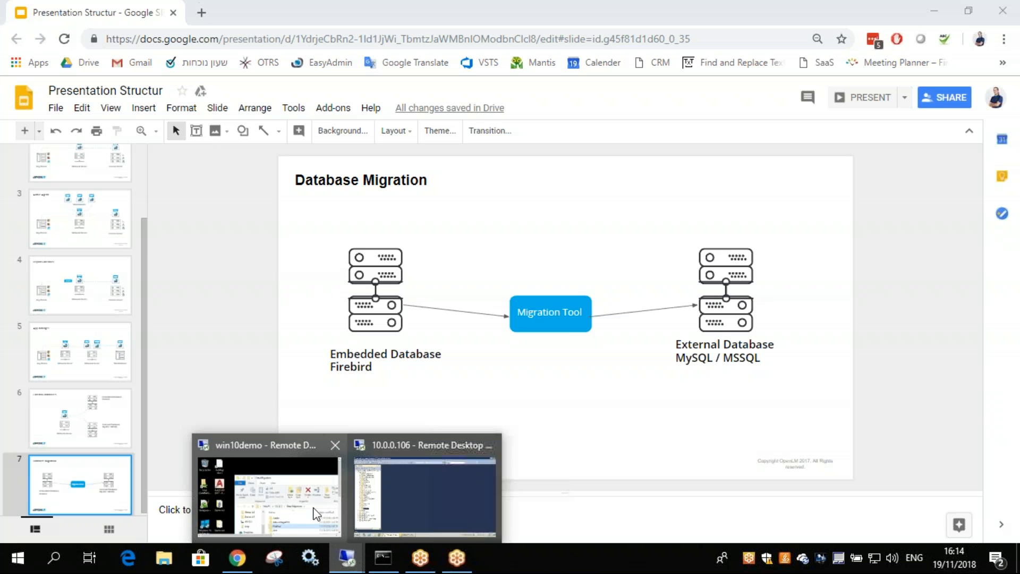
left_click(292, 498)
double_click(510, 109)
- Launch Firebird_Server.exe from the Firebird folder and start its setup in English
double_click(336, 269)
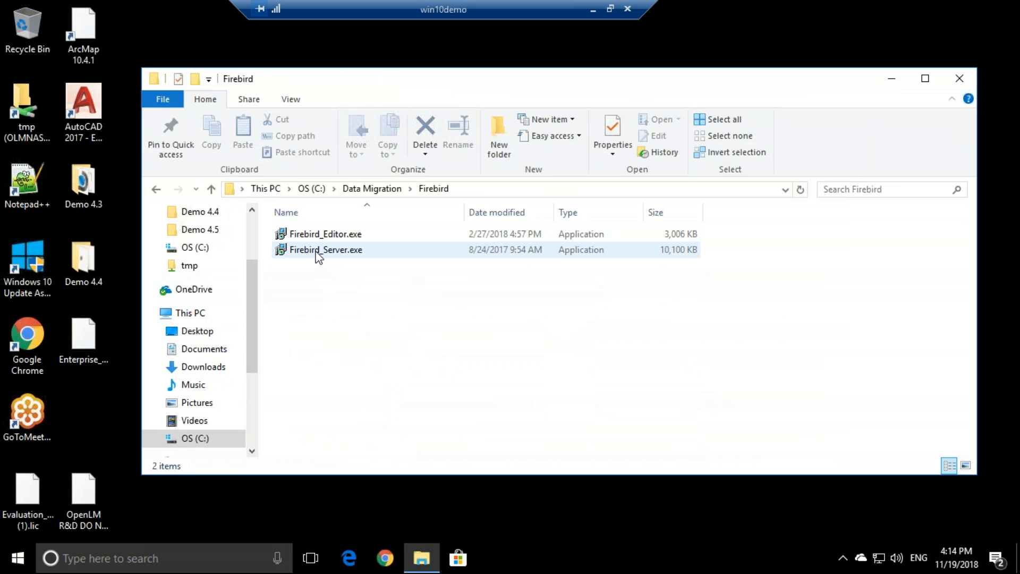
left_click(320, 254)
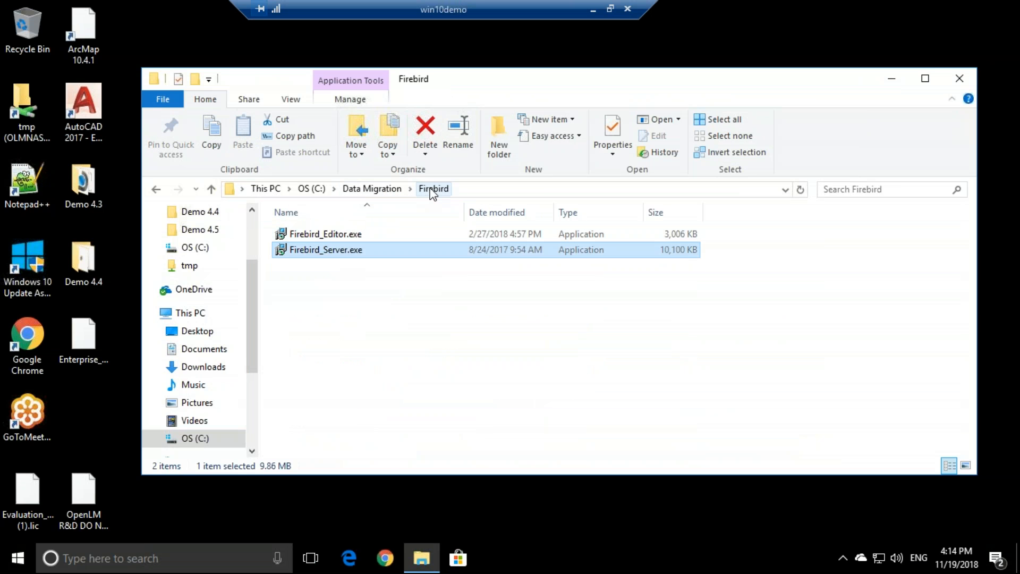
mouse_move(317, 258)
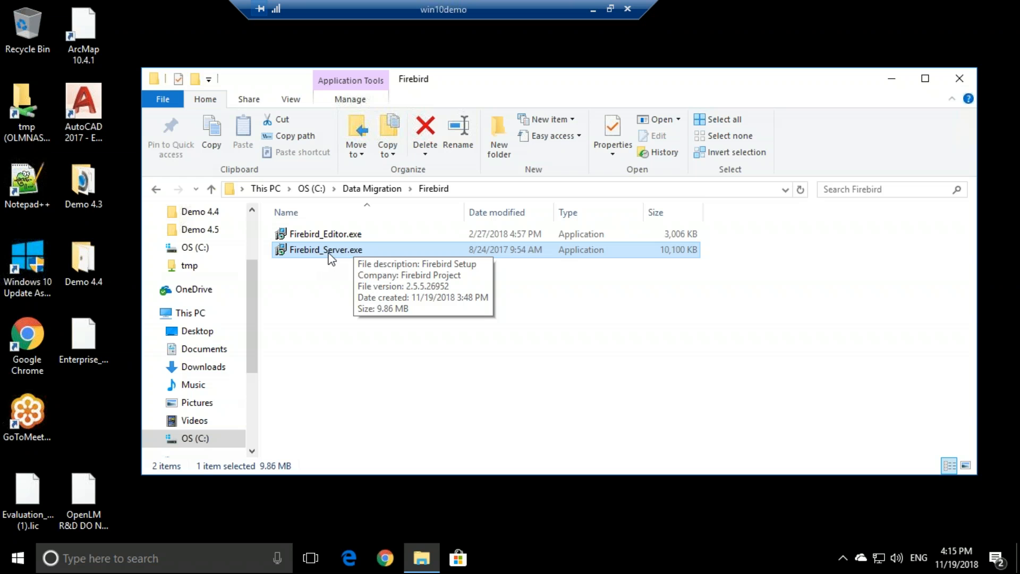
double_click(332, 254)
left_click(366, 384)
left_click(504, 315)
- Accept the Firebird licence agreement and confirm installing into the existing folder C:\Program Files\Firebird\Firebird_2_5
left_click(578, 393)
left_click(431, 353)
left_click(597, 400)
left_click(596, 401)
left_click(596, 401)
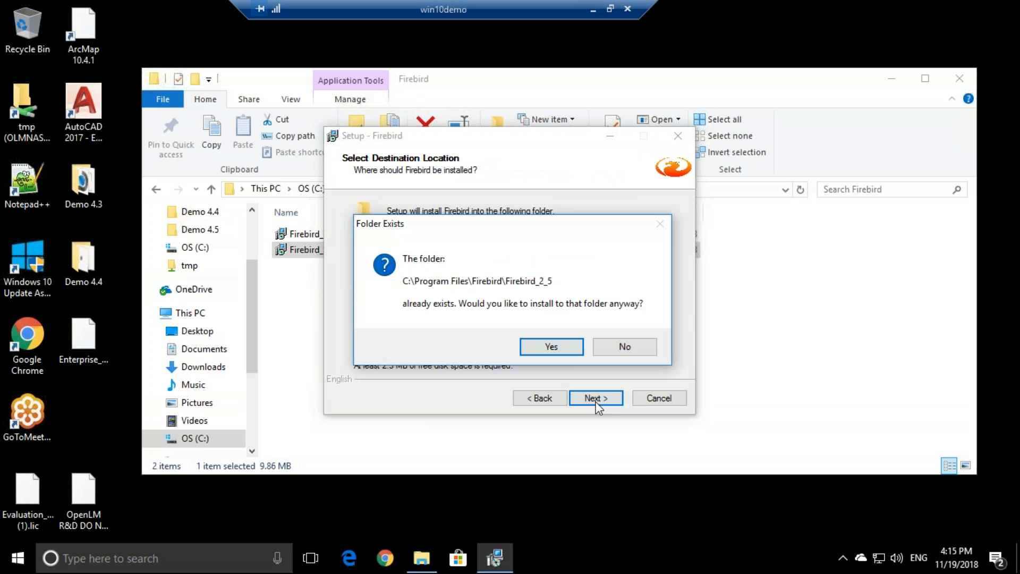
left_click(552, 348)
- Install Firebird with the default components and tasks and the Start Menu folder Firebird 2.5 (x64)
left_click(596, 400)
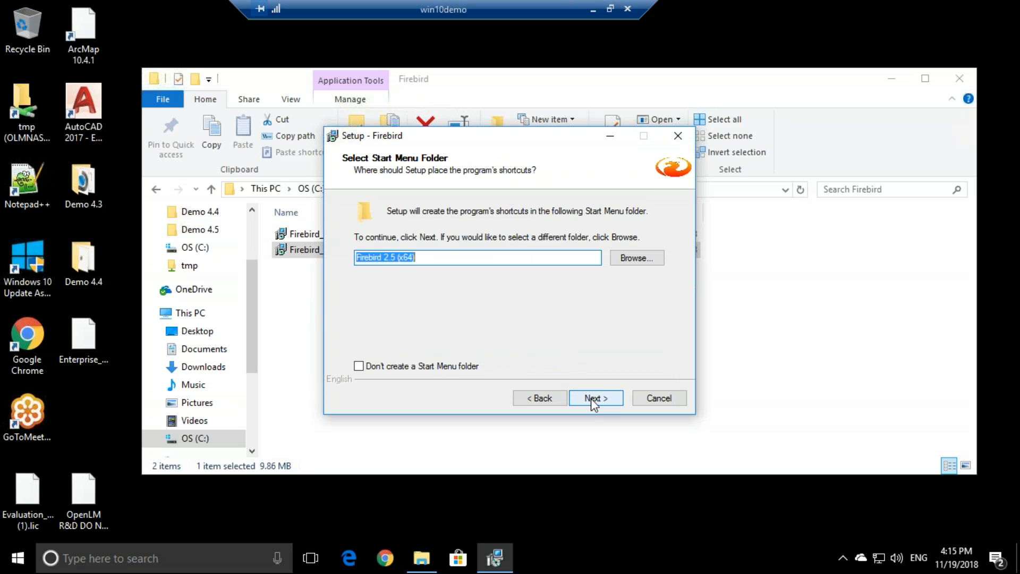
left_click(594, 400)
left_click(593, 400)
left_click(592, 399)
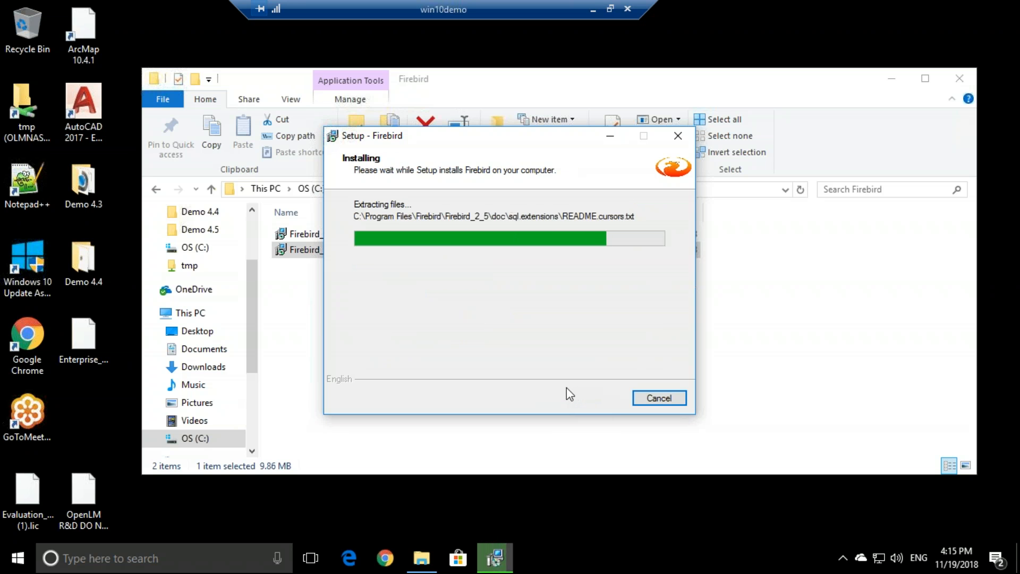
- Finish the Firebird setup with the Firebird service set to start now and "After installation - What Next?" turned off
left_click(594, 396)
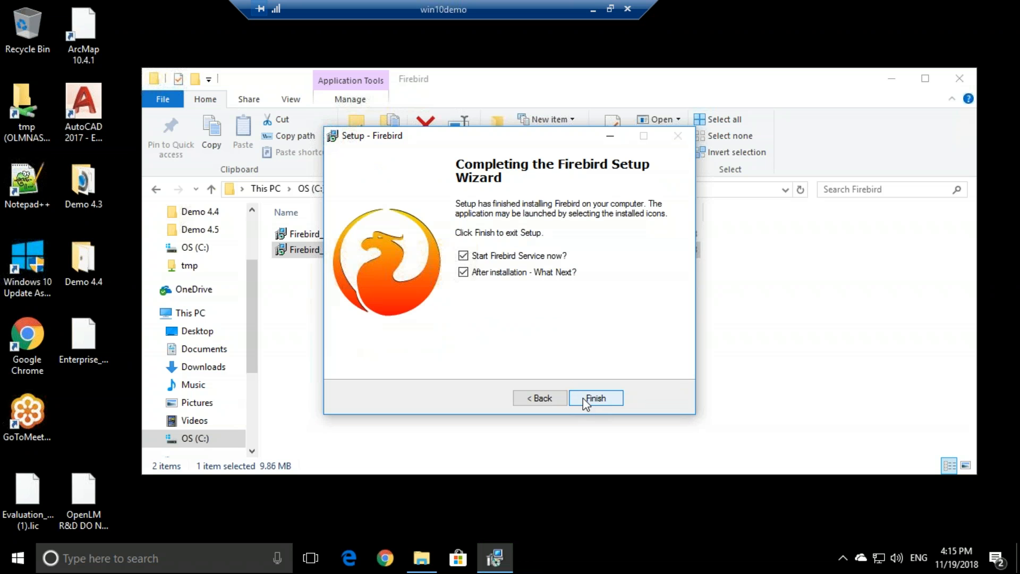
left_click(509, 274)
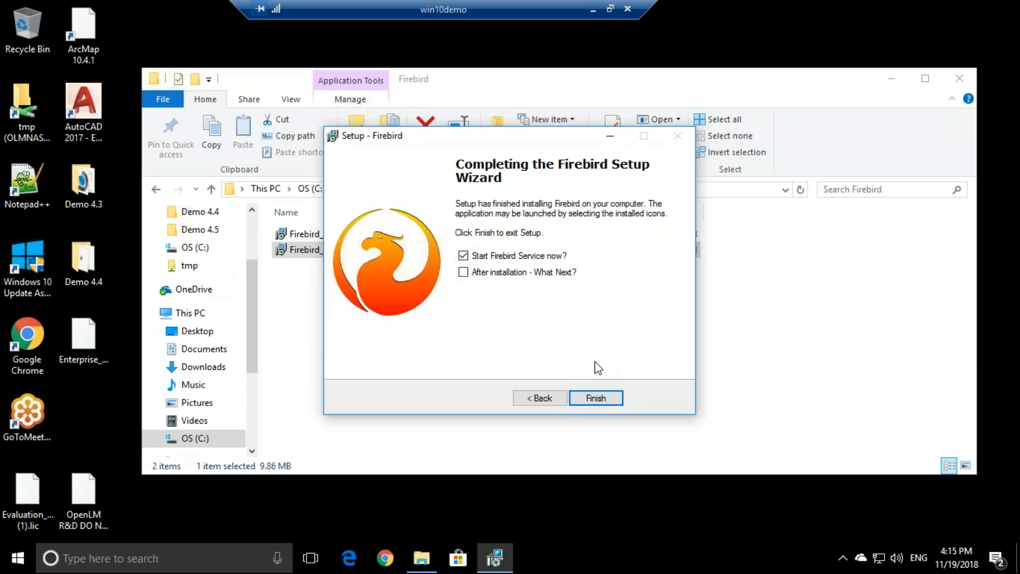
left_click(593, 401)
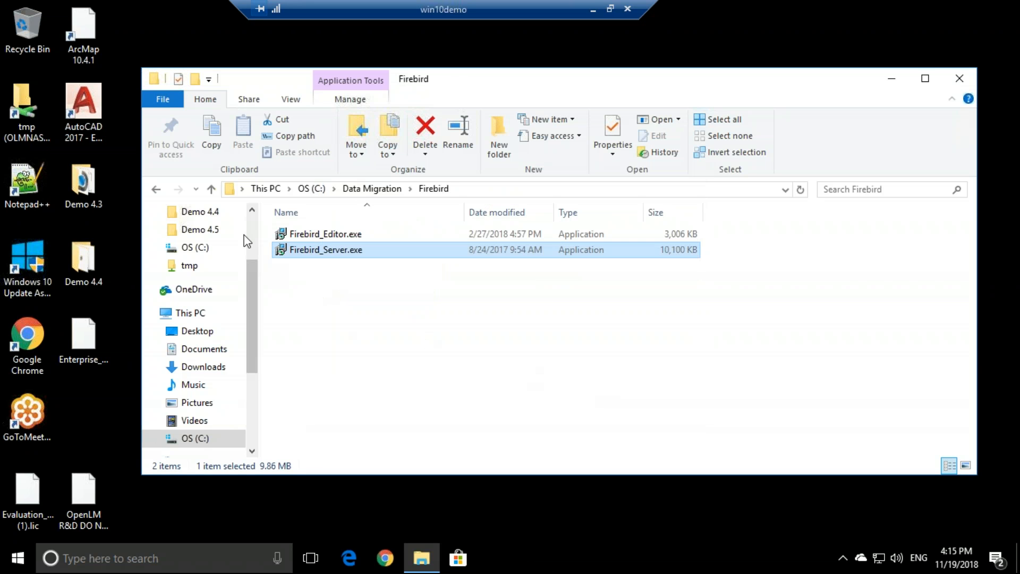
- Browse to C:\Program Files (x86)\OpenLM\OpenLM Server\db and select the OPENLM_DB.FDB database file
left_click(215, 192)
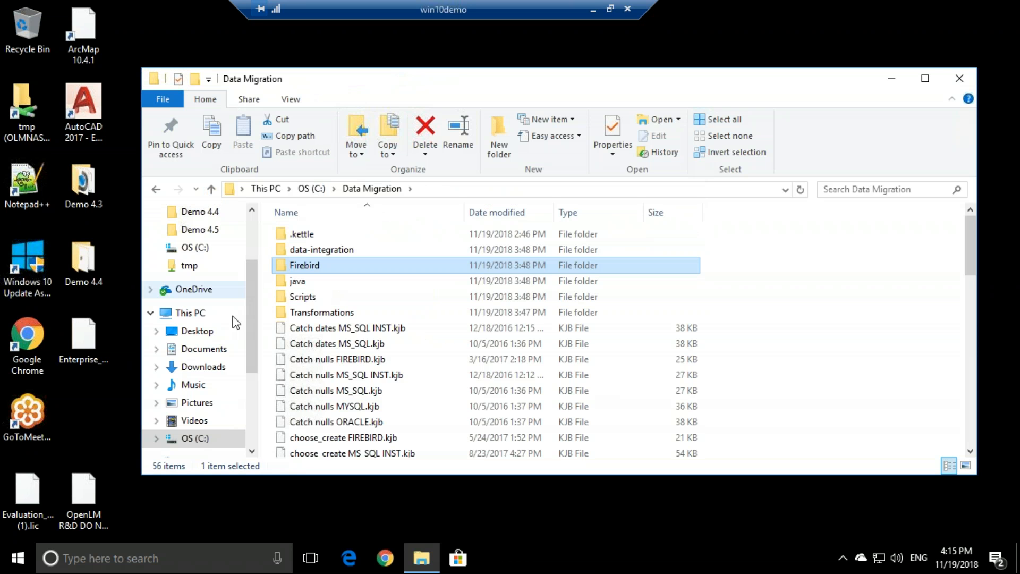
left_click(199, 439)
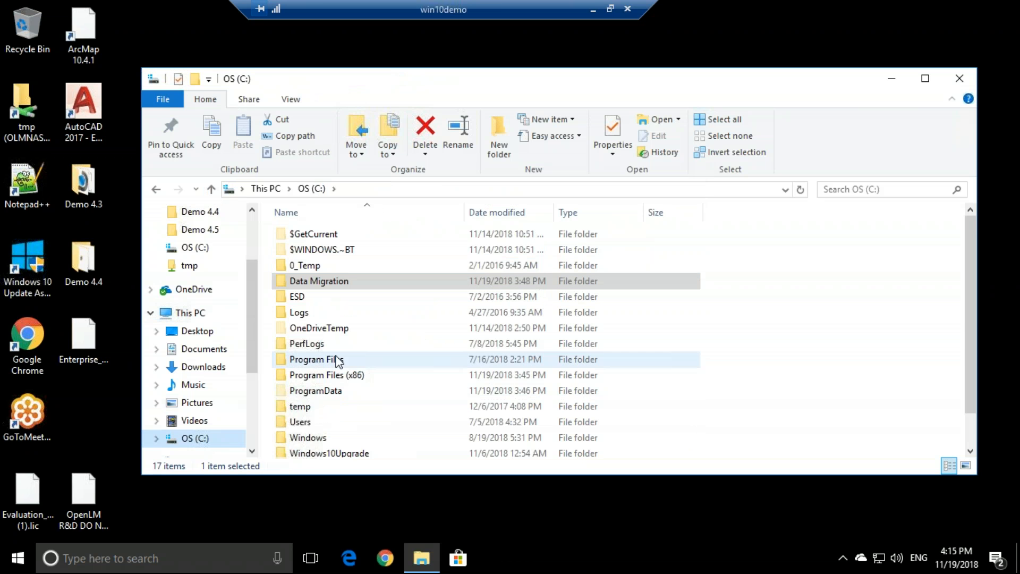
double_click(340, 378)
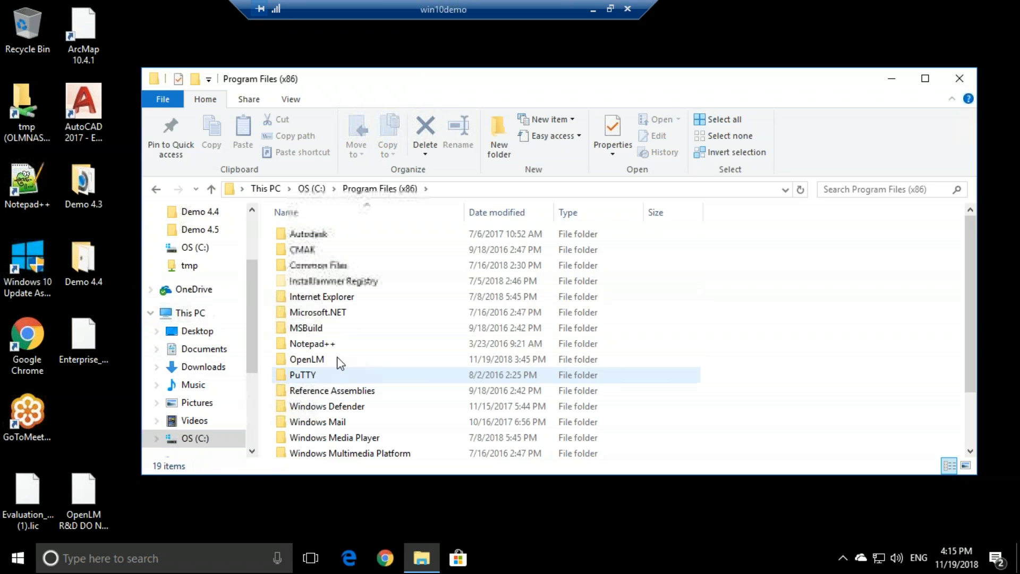
double_click(358, 360)
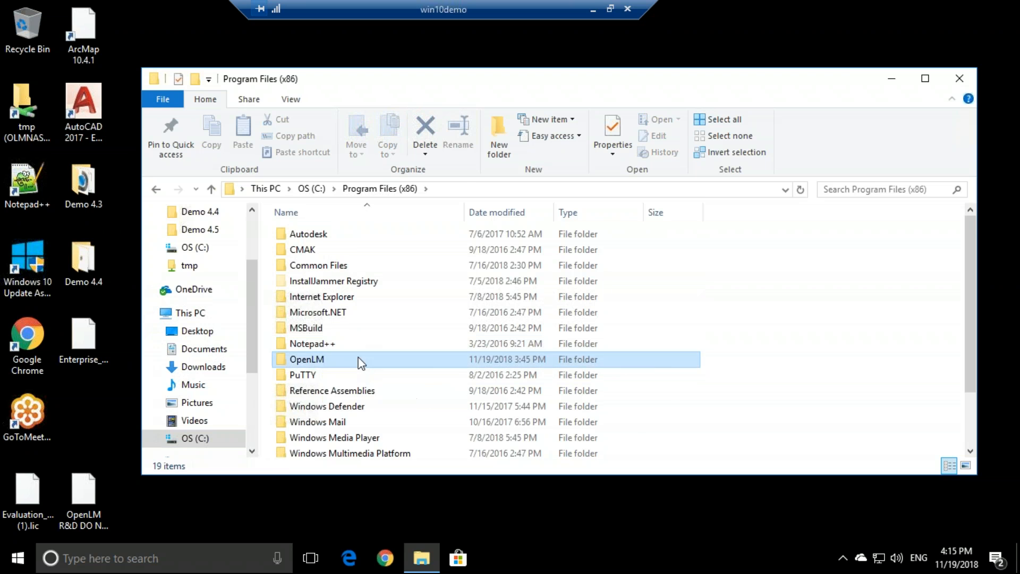
double_click(367, 237)
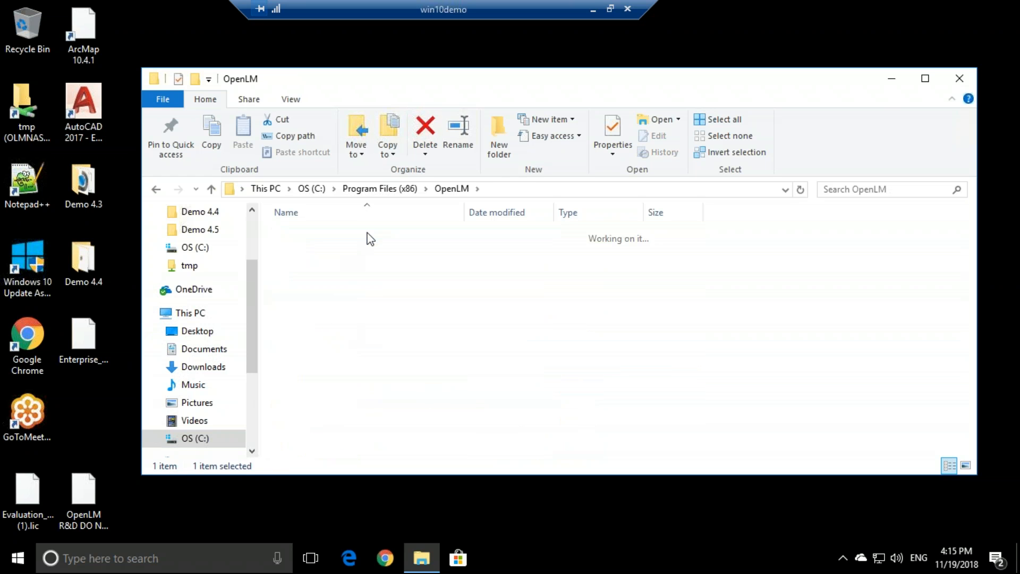
double_click(308, 251)
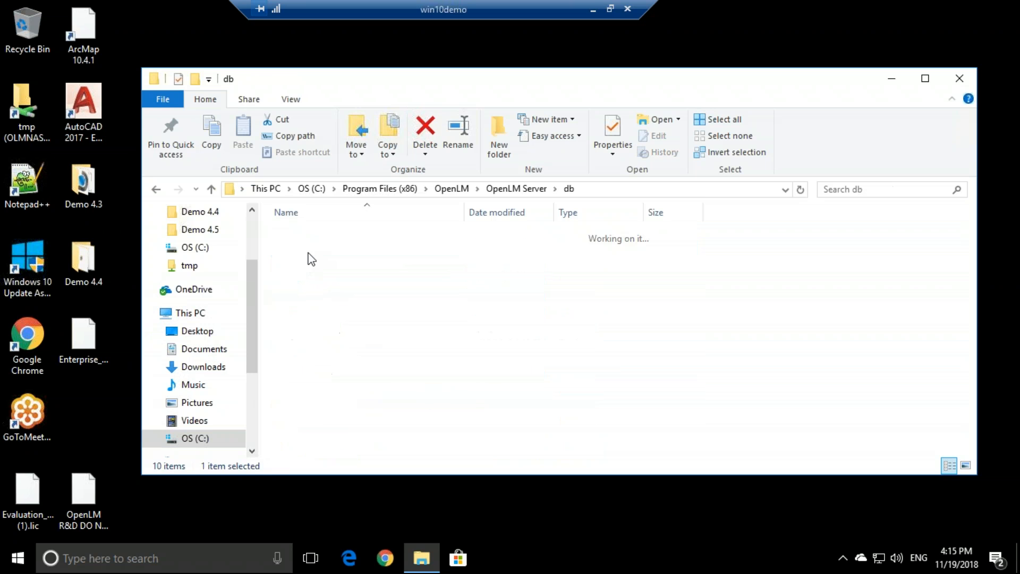
left_click(332, 238)
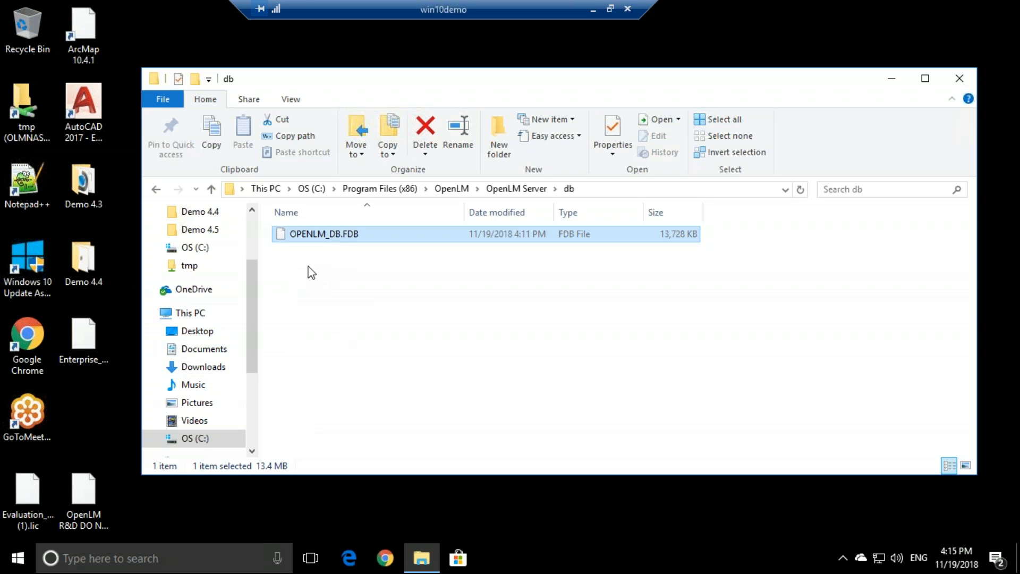
- Open Windows Services, check the status of the OpenLM Server service, and close the Services window
left_click(192, 559)
type("services")
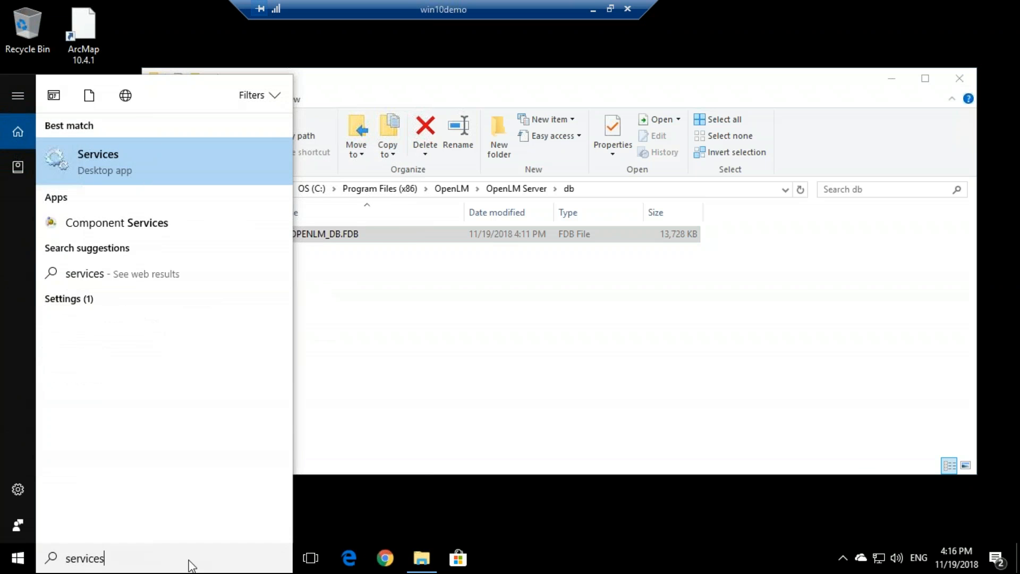
left_click(201, 157)
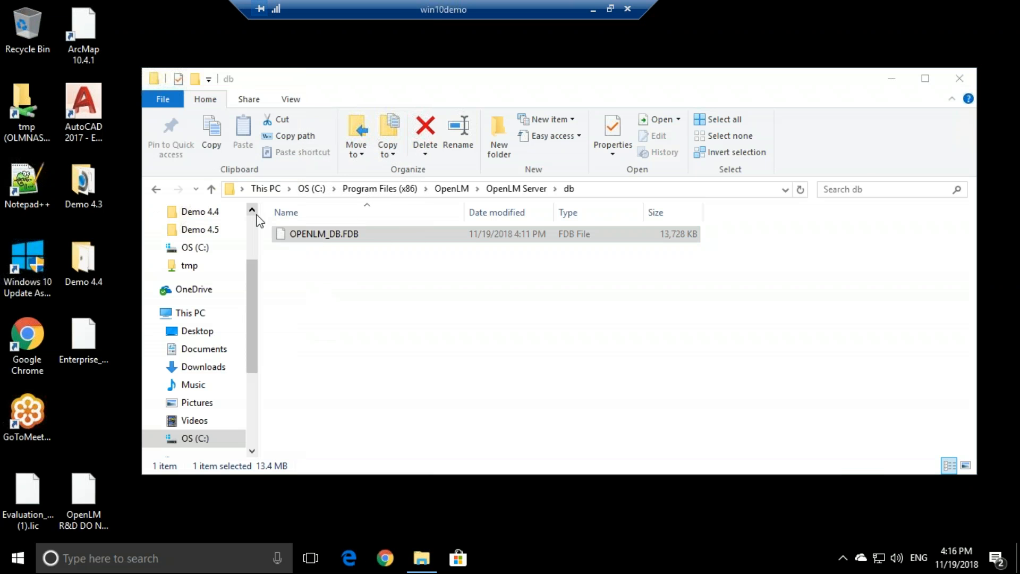
left_click(545, 274)
type("op")
left_click(557, 247)
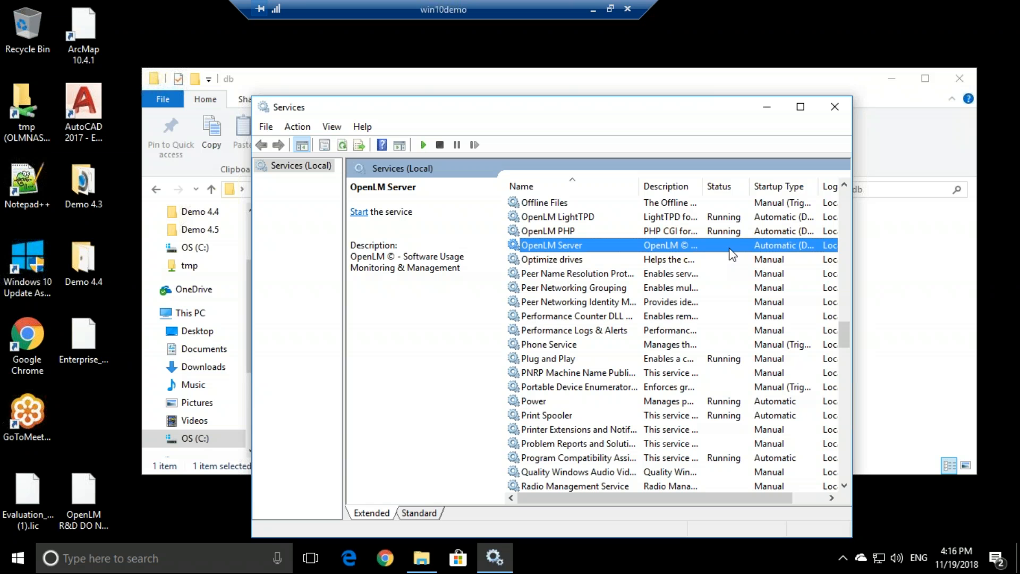
left_click(841, 110)
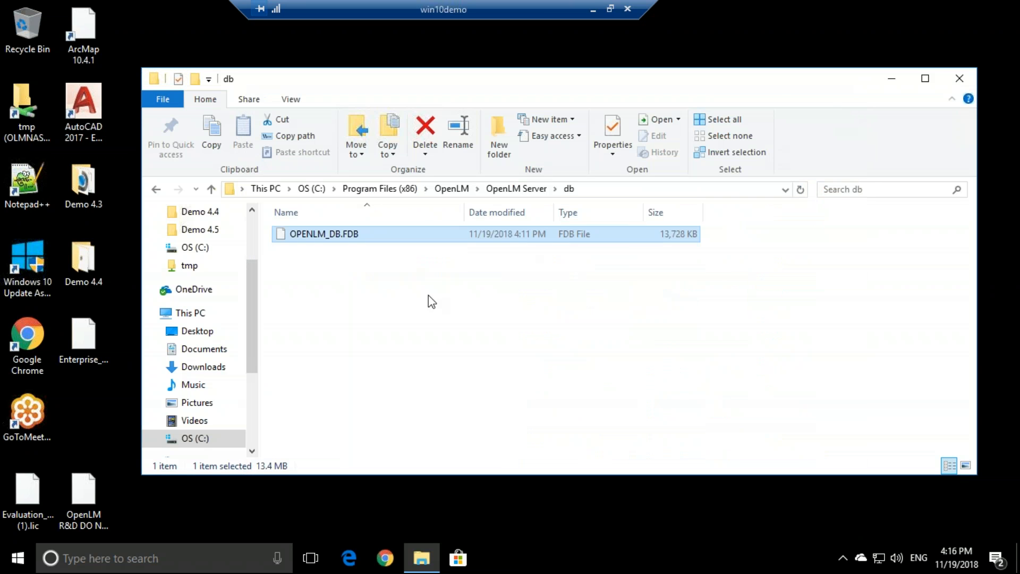
- Return to the C:\Data Migration folder and launch the migration tool with run-gui.bat
left_click(386, 370)
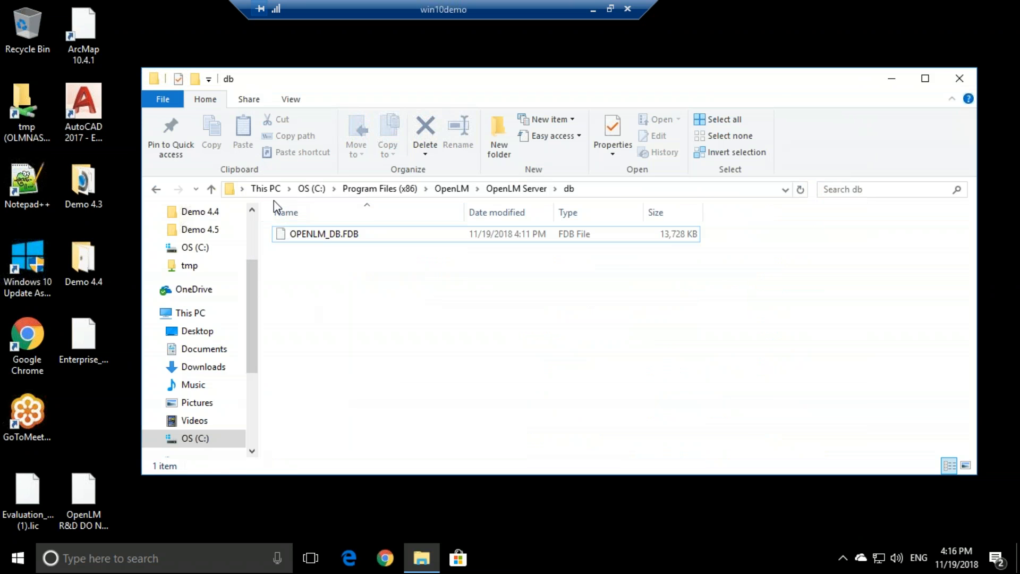
left_click(157, 190)
left_click(156, 190)
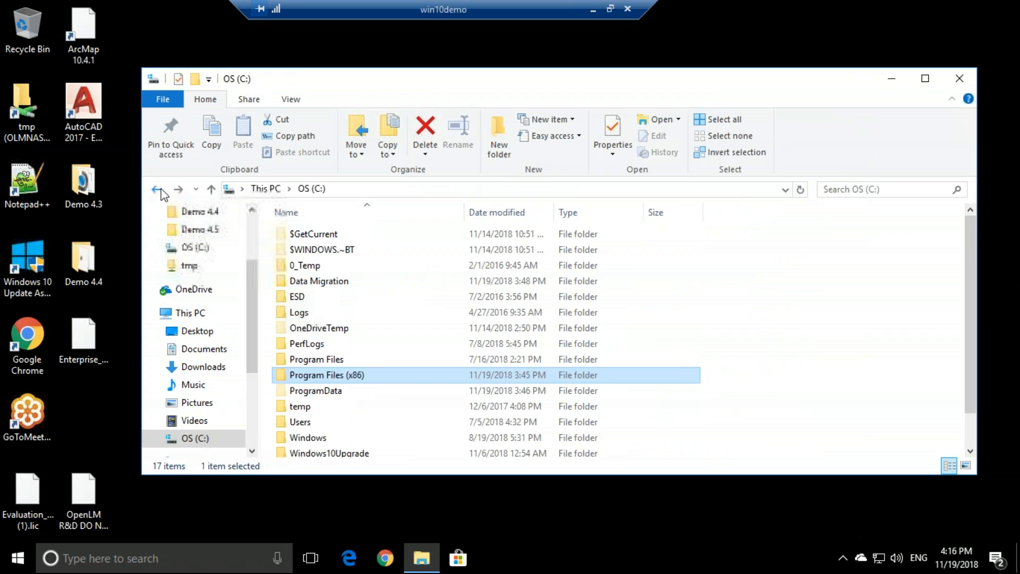
left_click(157, 190)
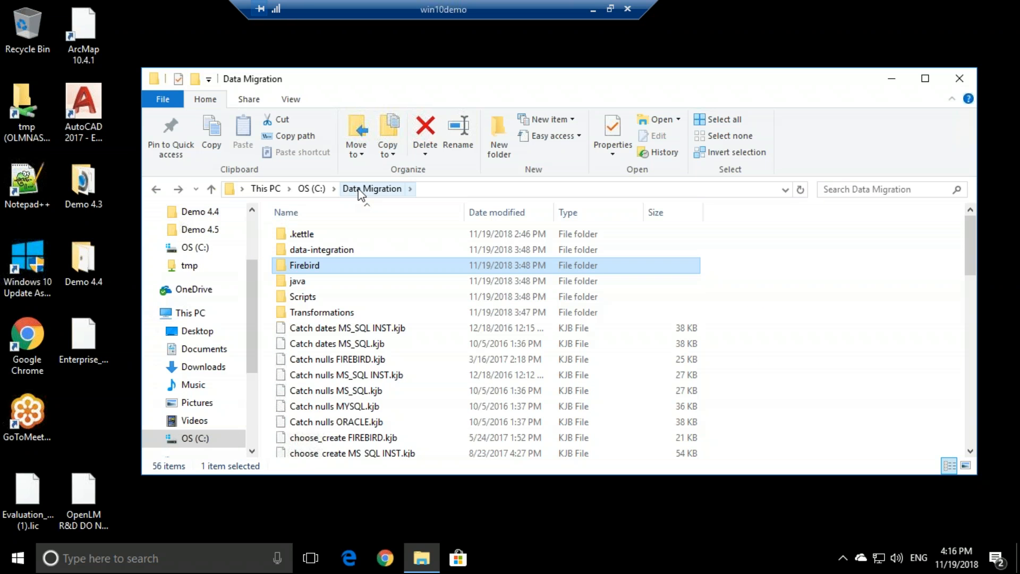
scroll(360, 255, "down", 9)
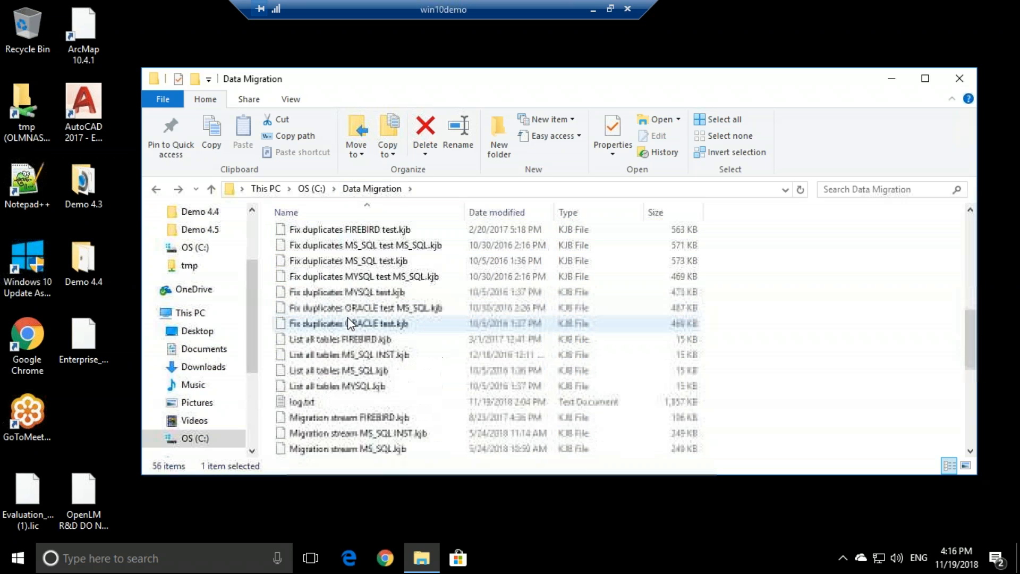
scroll(348, 322, "down", 4)
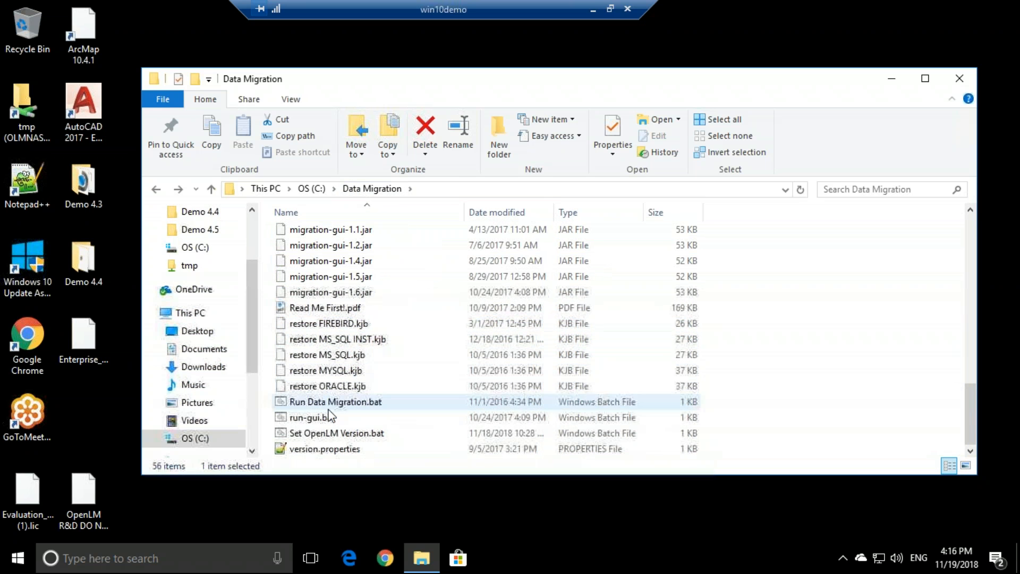
left_click(309, 420)
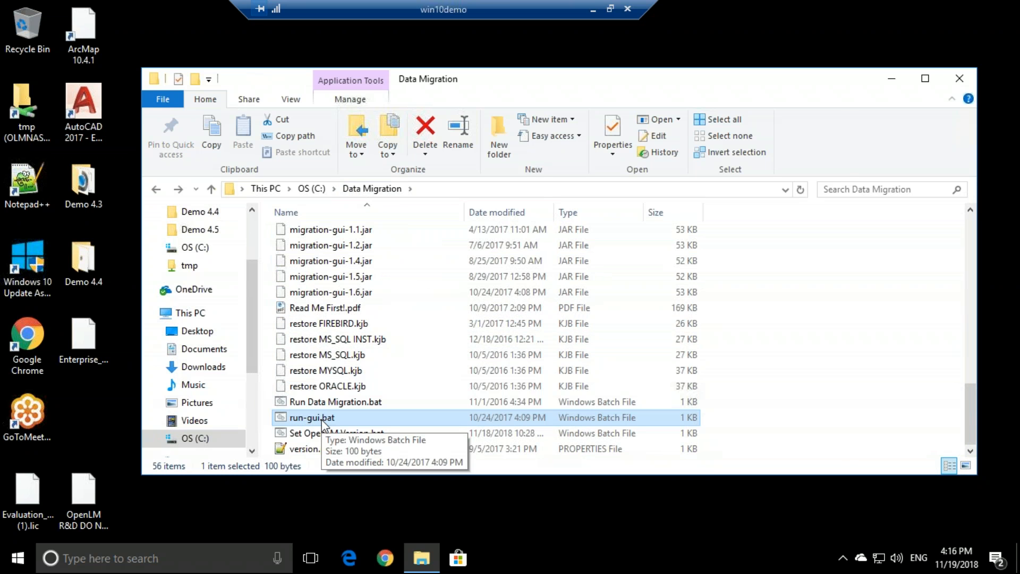
double_click(323, 419)
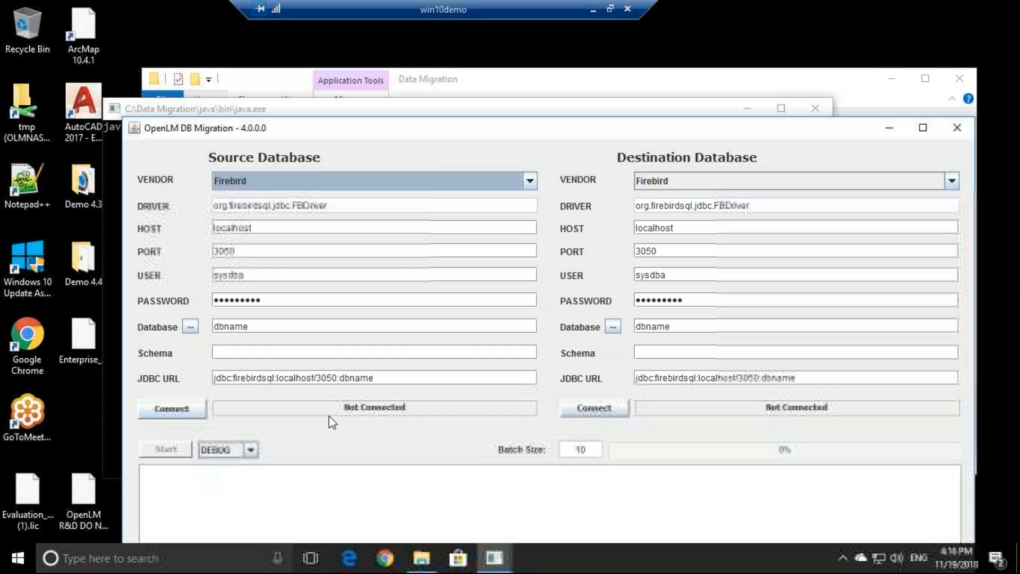
- Select OPENLM_DB.FDB from the OpenLM Server db folder as the Firebird source database and connect to it
left_click_drag(342, 133, 281, 90)
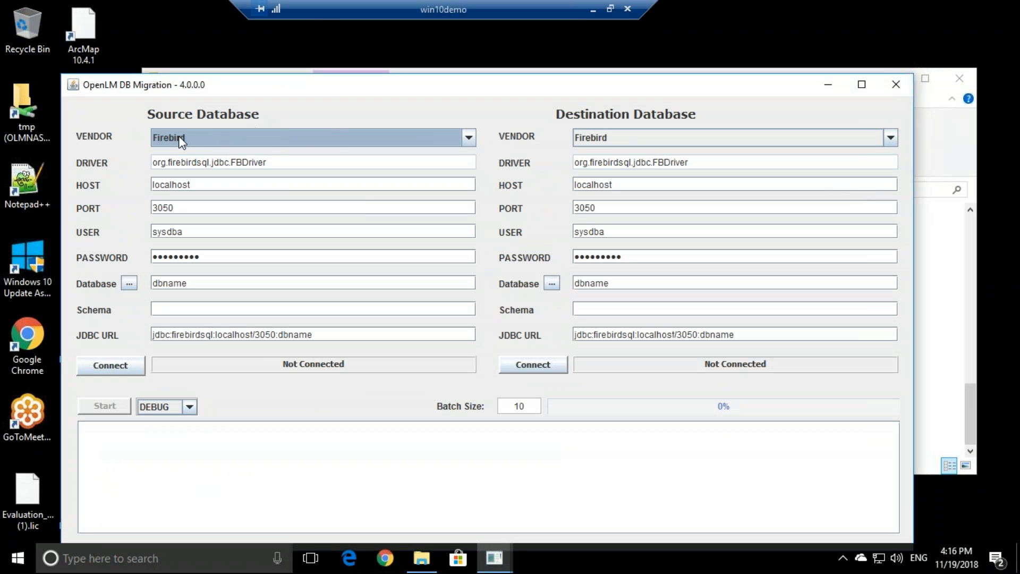
double_click(171, 185)
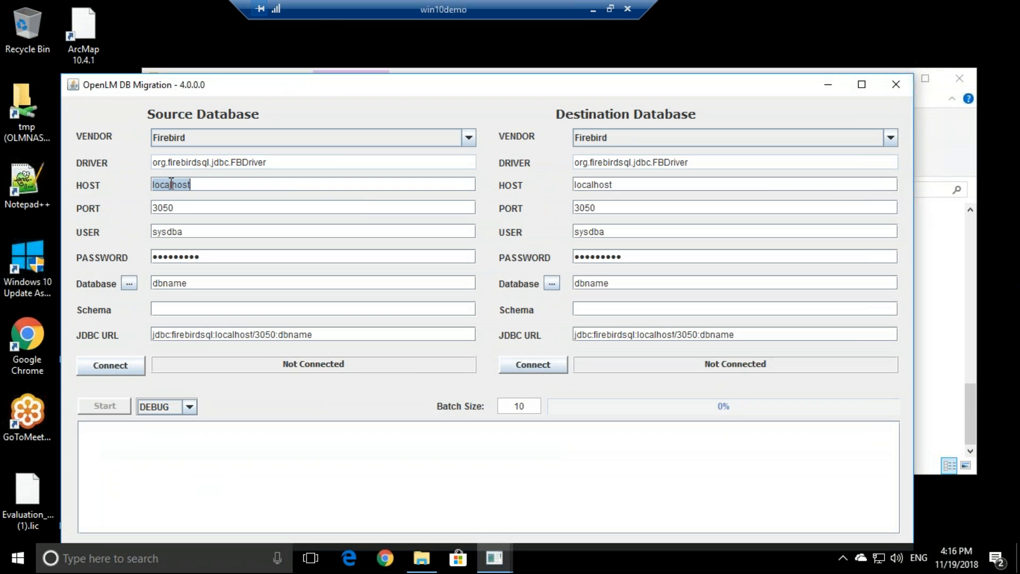
double_click(170, 208)
double_click(171, 231)
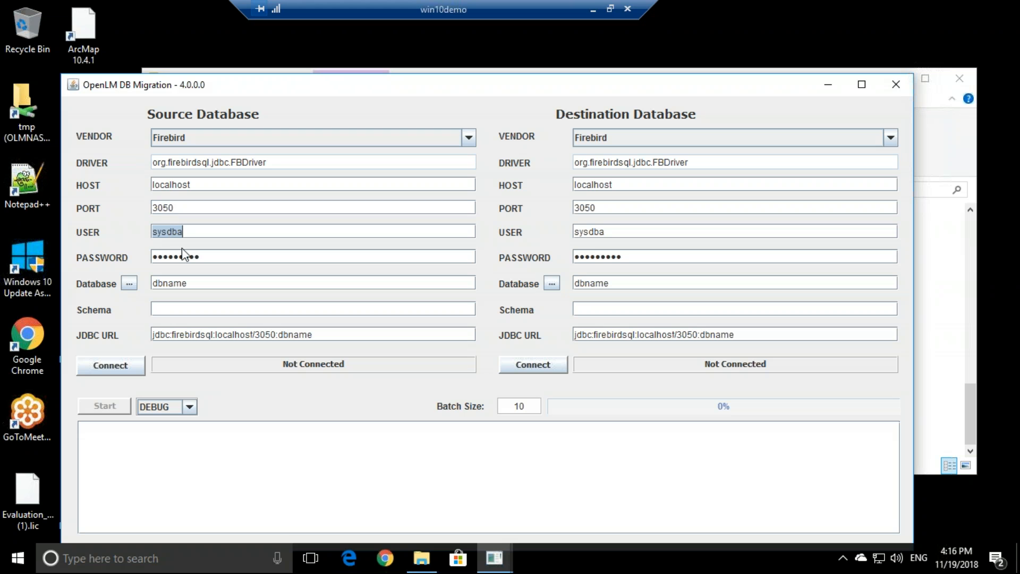
left_click(132, 286)
left_click(341, 253)
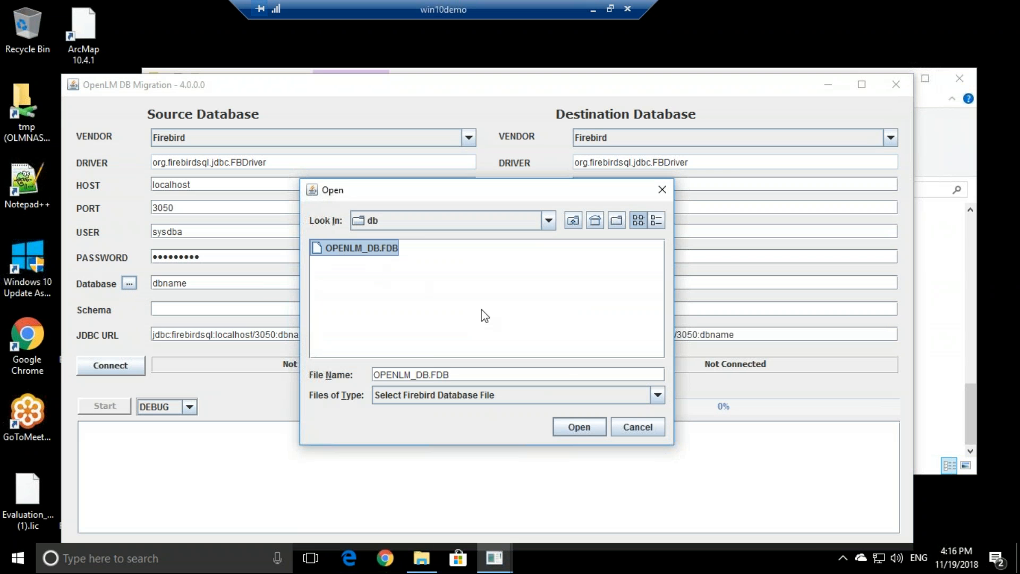
left_click(582, 430)
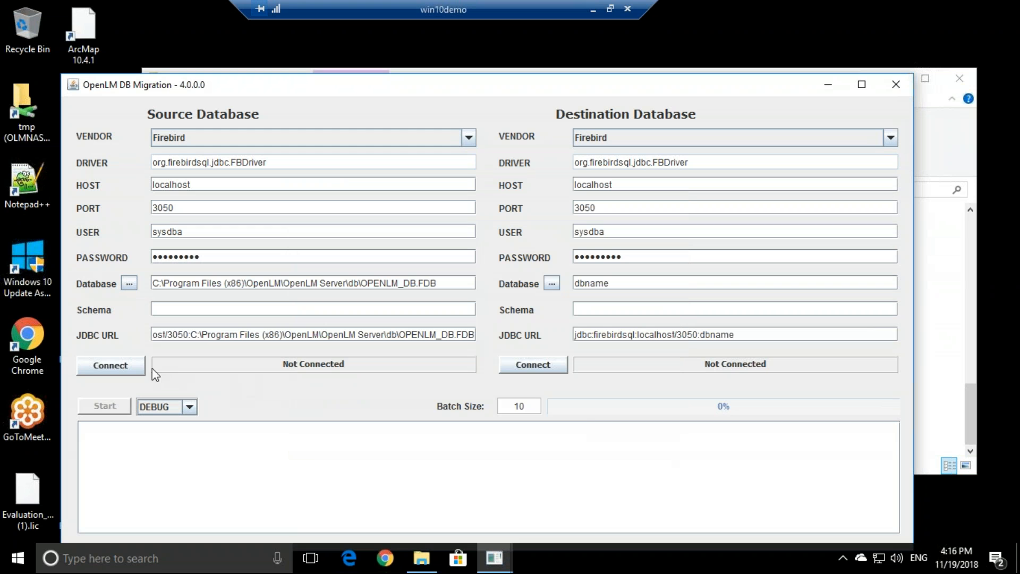
left_click(112, 368)
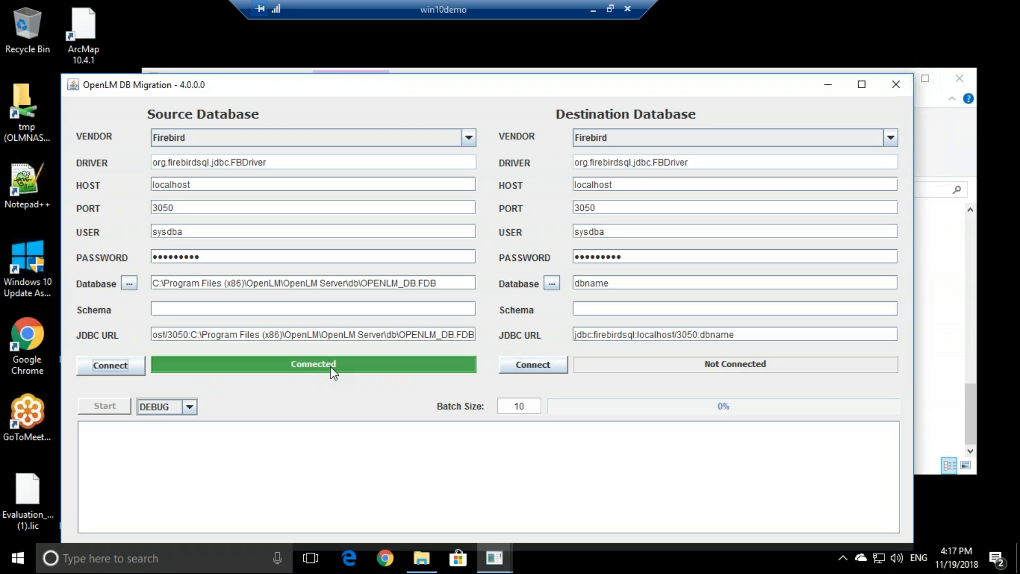
- Set the destination database vendor to MSSQL (jtds), keeping Firebird as the source vendor
left_click(611, 138)
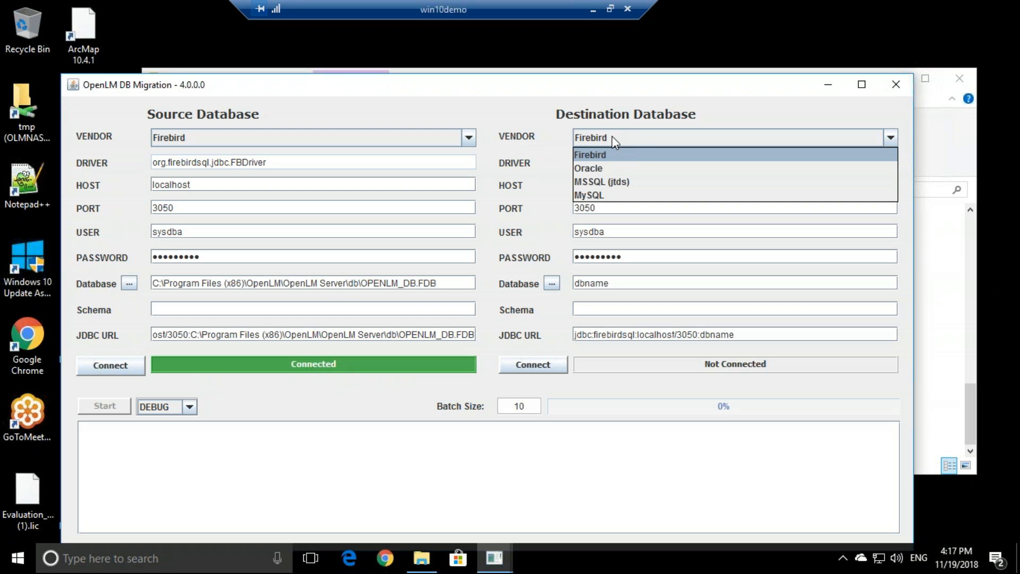
left_click(615, 183)
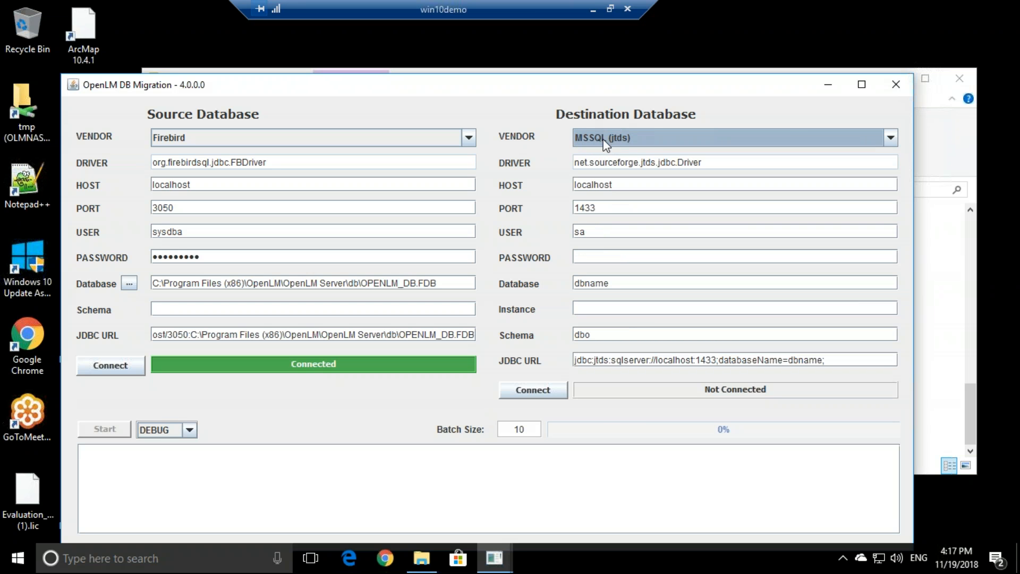
left_click(470, 138)
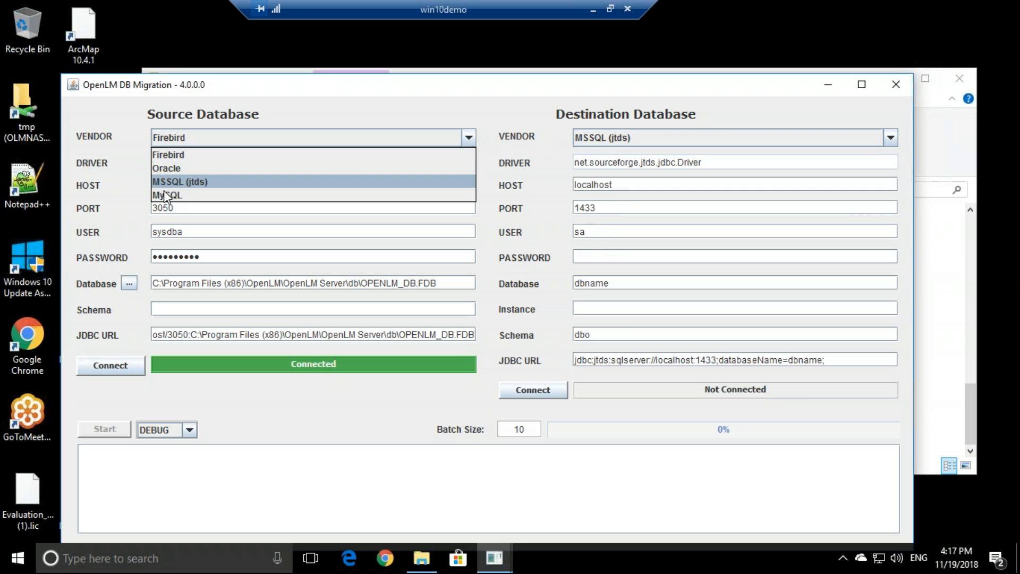
left_click(723, 139)
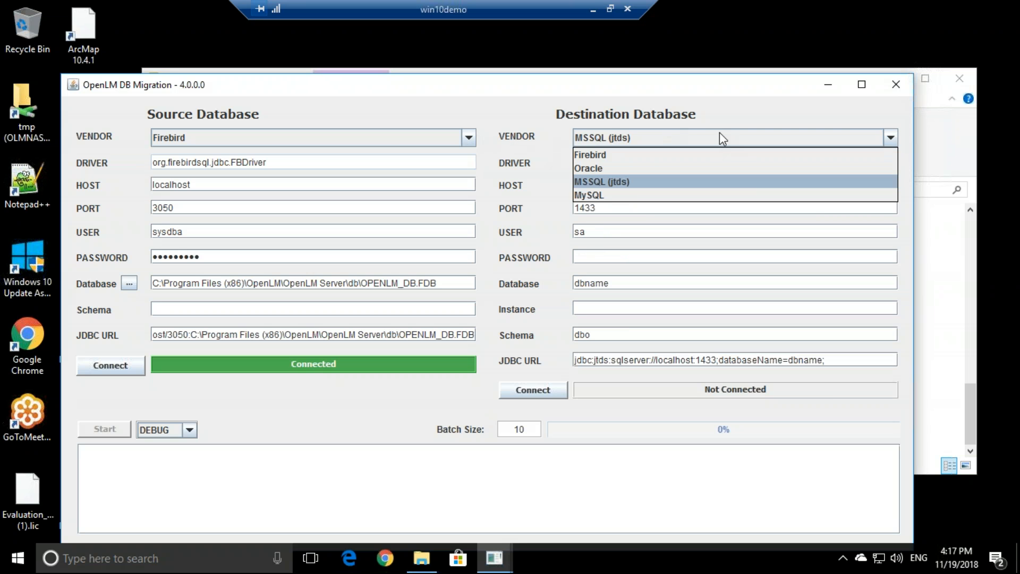
left_click(520, 112)
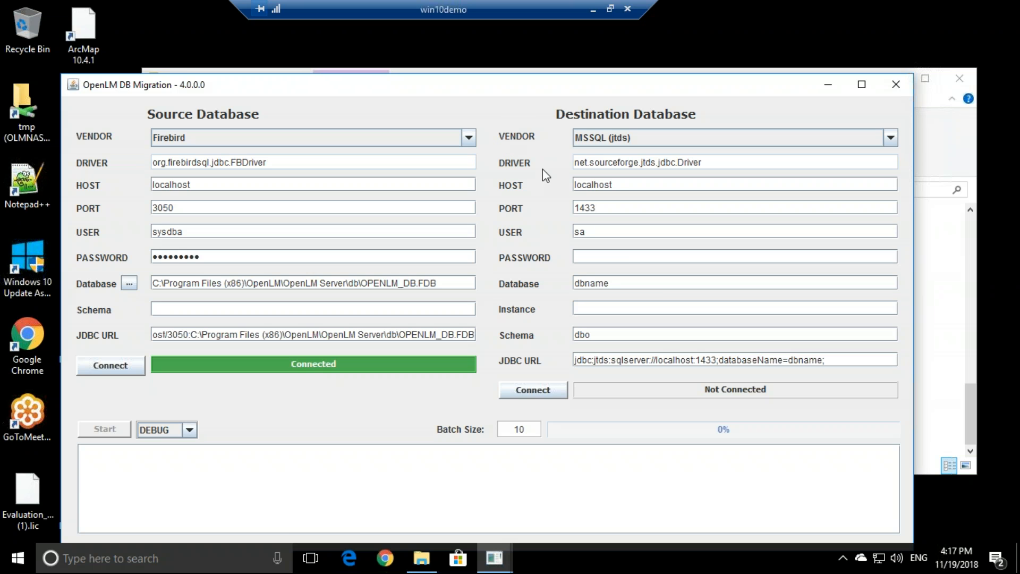
- Set the destination database host to 10.0.0.106 and its port to 1434
double_click(605, 185)
type("10.0.0.10")
double_click(585, 208)
left_click_drag(591, 208, 596, 209)
type("4")
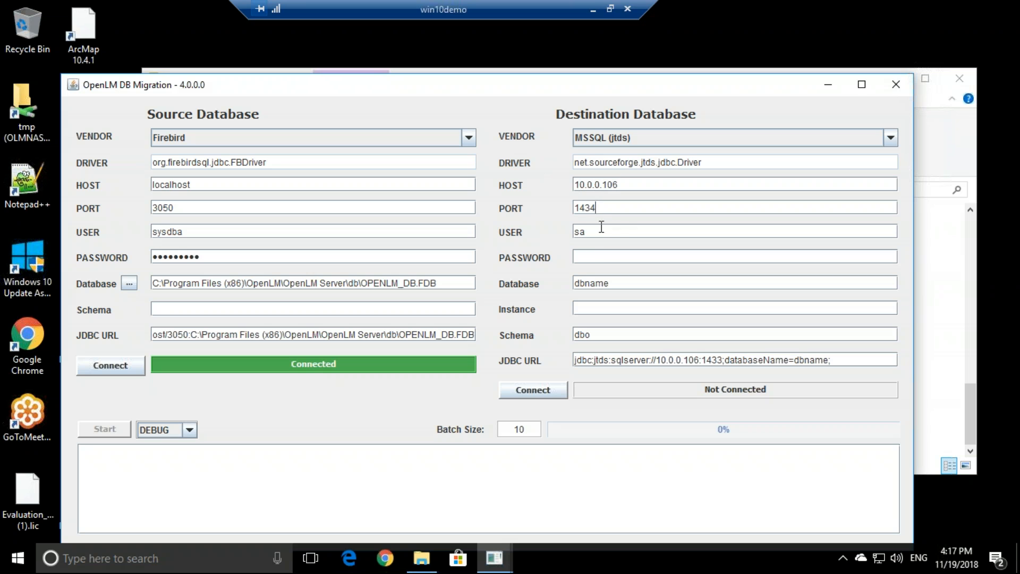
- Enter the destination database password and select the placeholder text in the destination database name
left_click(591, 261)
type("••••••••••")
double_click(614, 284)
left_click(617, 284)
left_click_drag(626, 285, 575, 287)
left_click(603, 283)
left_click(622, 283)
- Switch to SQL Server Management Studio in the 10.0.0.106 remote session and create a new database named Demo_DB
left_click(595, 9)
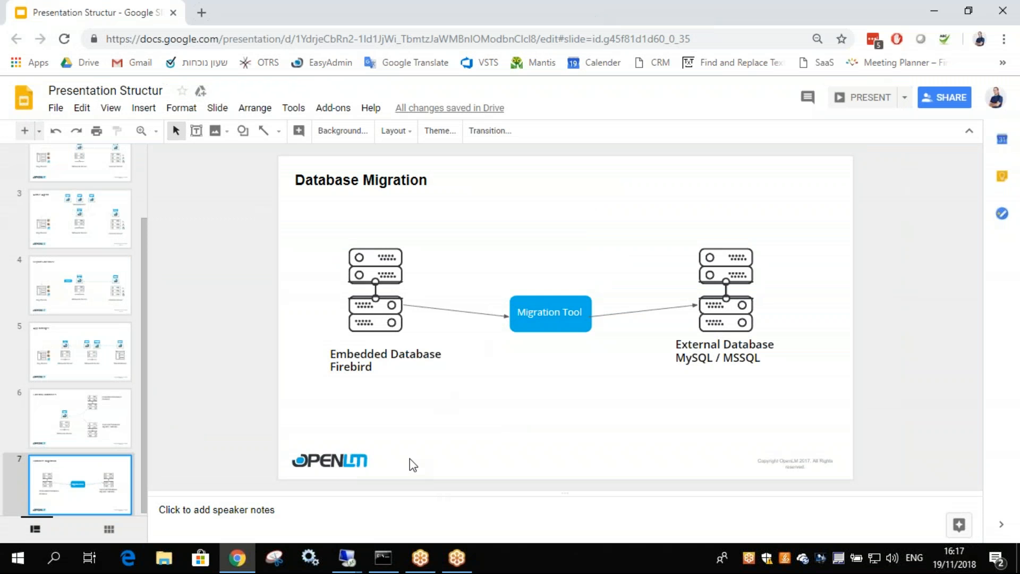
mouse_move(346, 557)
left_click(413, 516)
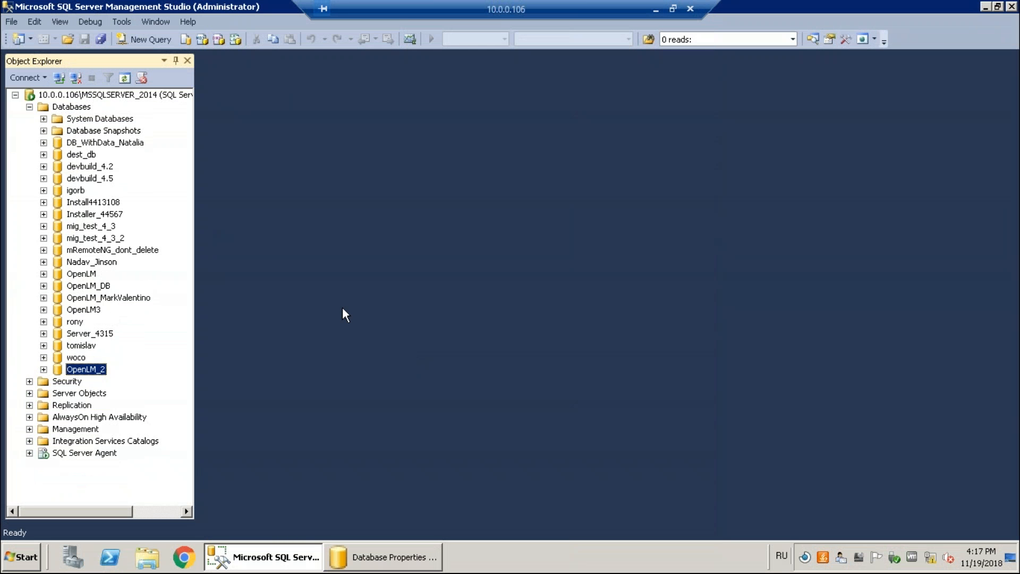
right_click(69, 107)
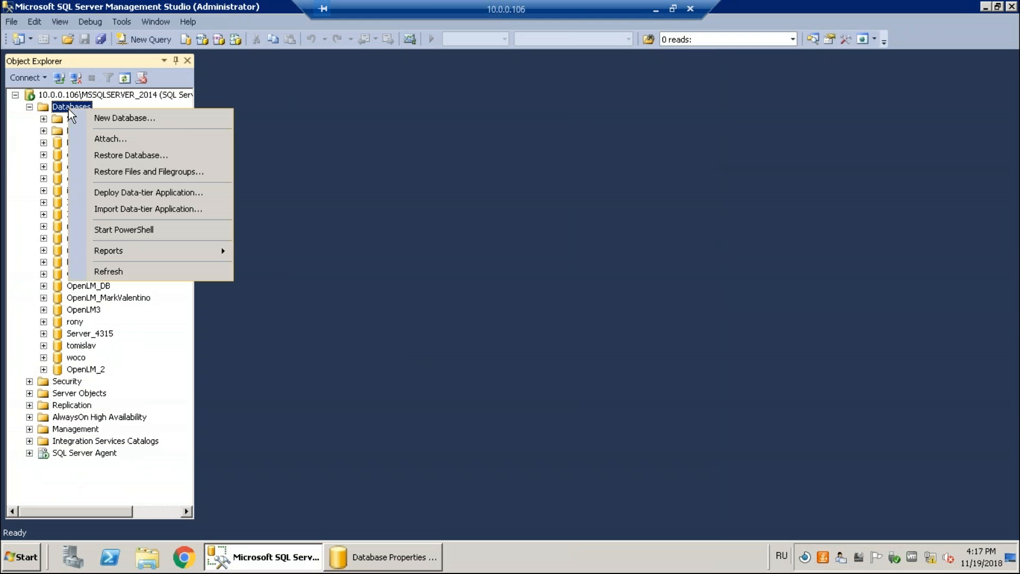
left_click(186, 119)
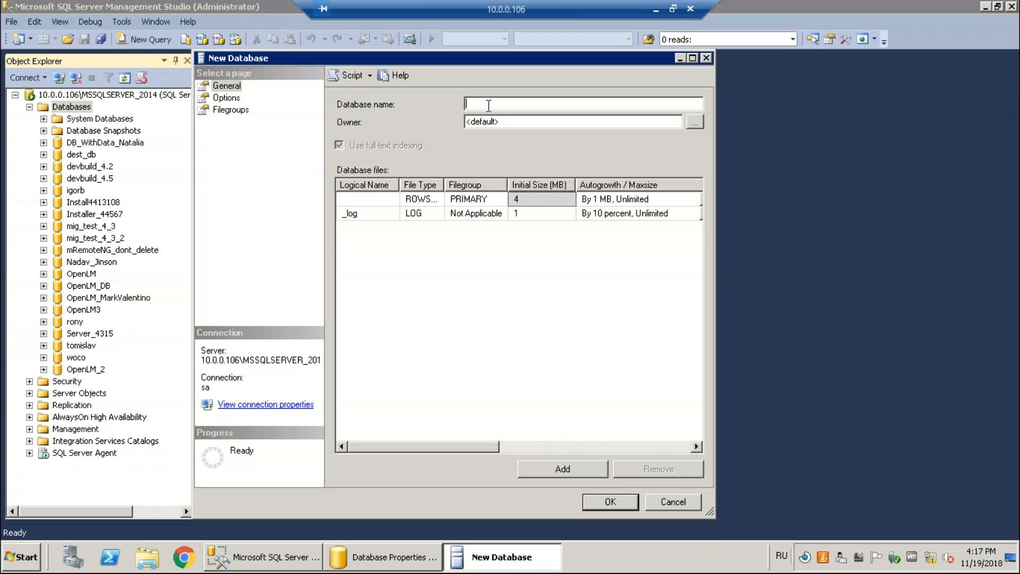
type("Demo_DB")
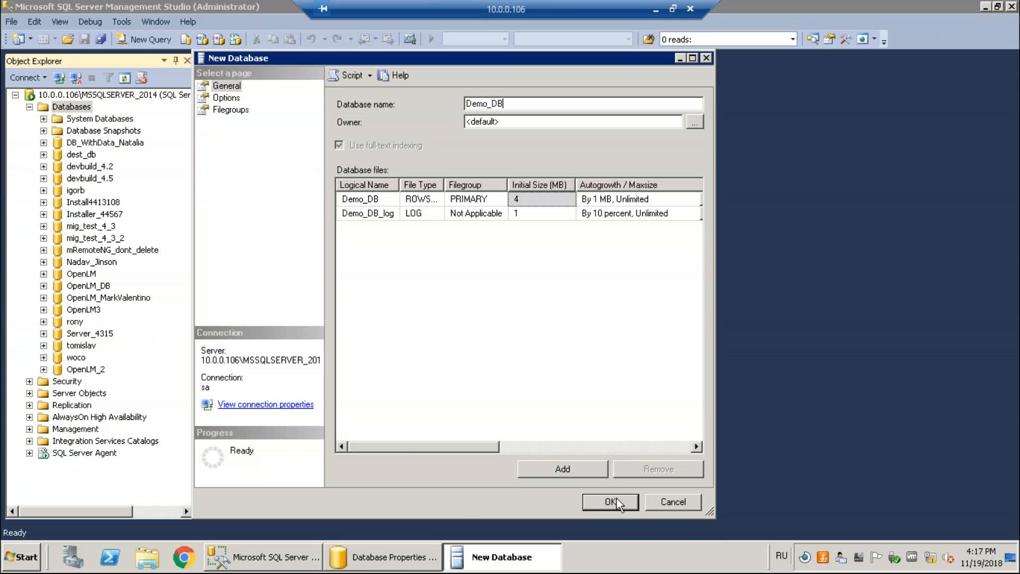
left_click(614, 502)
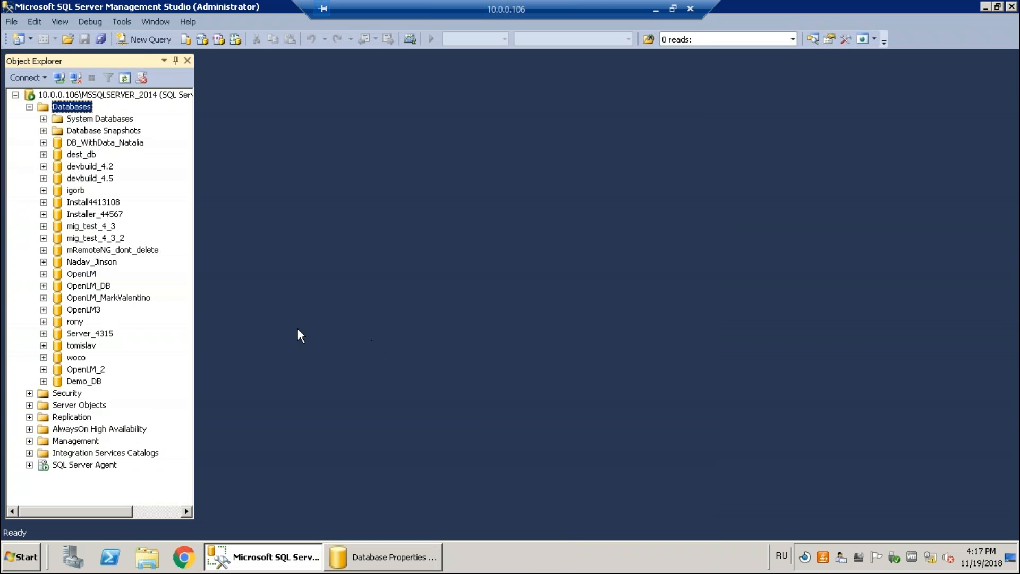
- Set the collation of Demo_DB to SQL_Latin1_General_CP1_CS_AS in its database properties
left_click(59, 382)
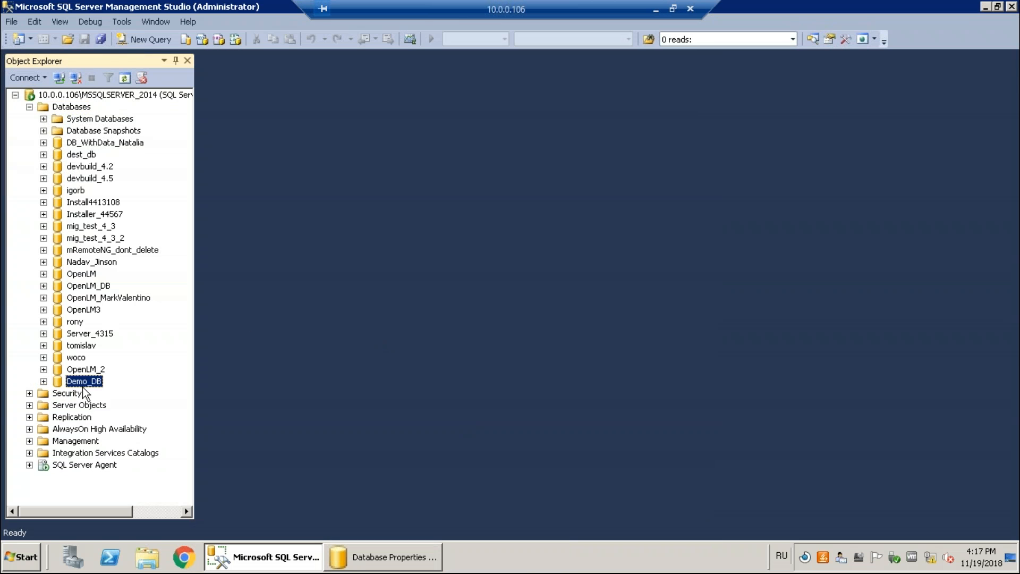
right_click(80, 383)
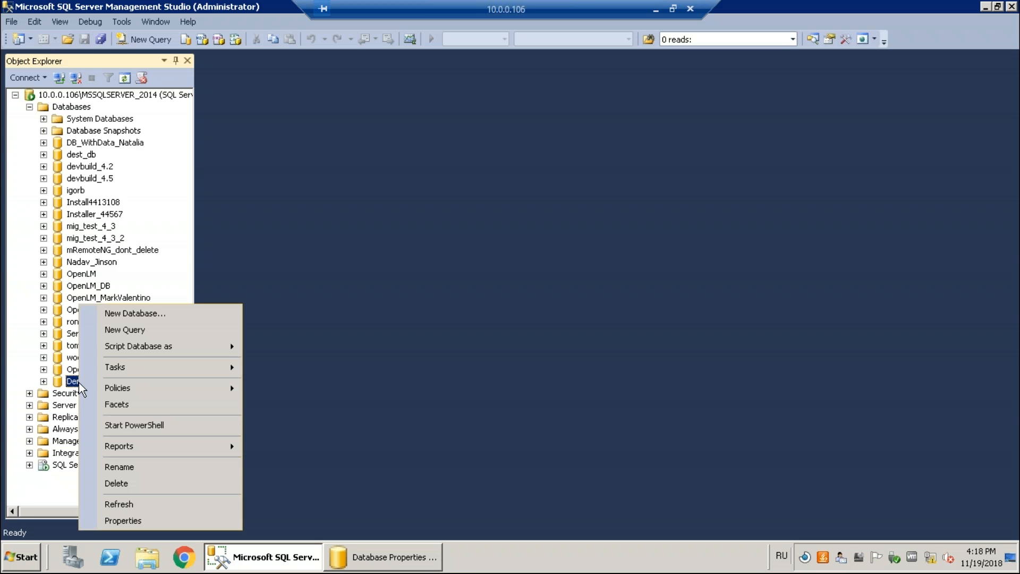
mouse_move(117, 370)
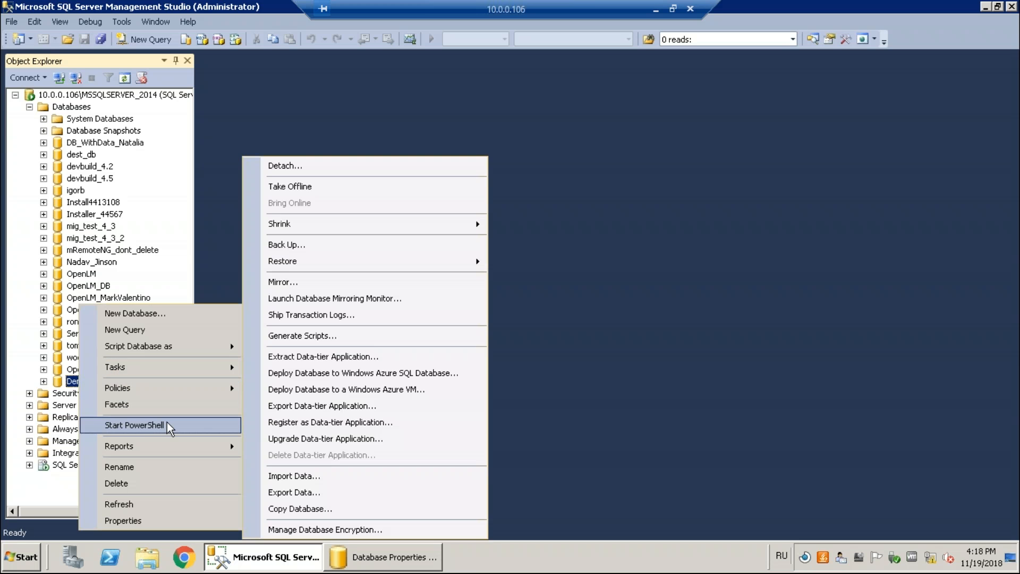
left_click(152, 522)
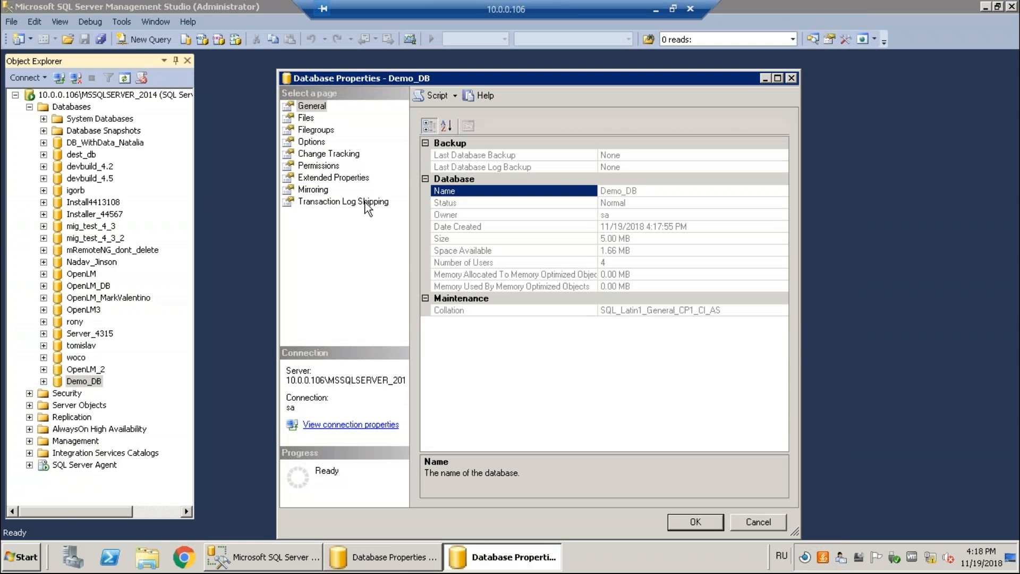
left_click(315, 143)
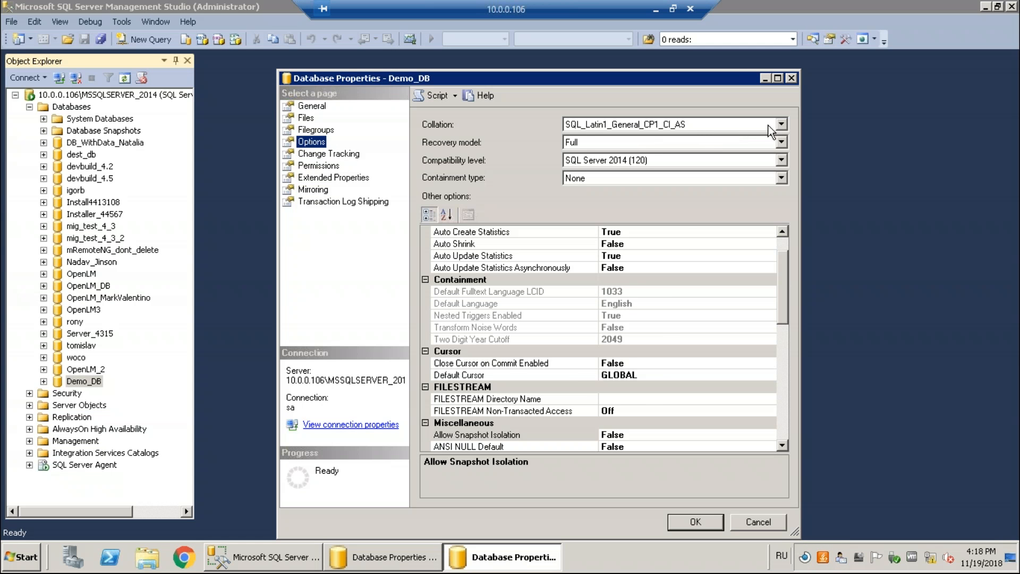
left_click(781, 125)
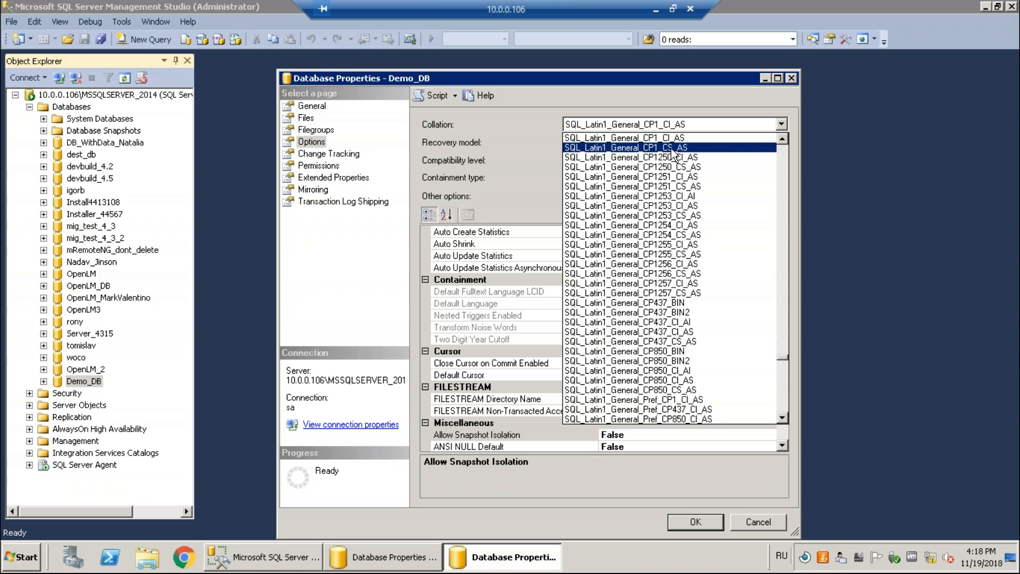
left_click(640, 147)
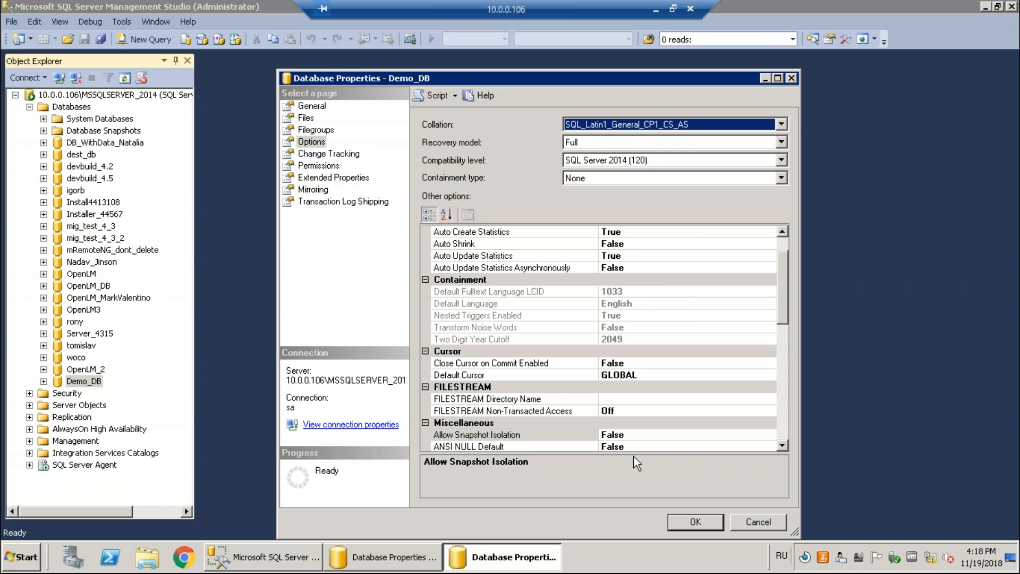
left_click(682, 521)
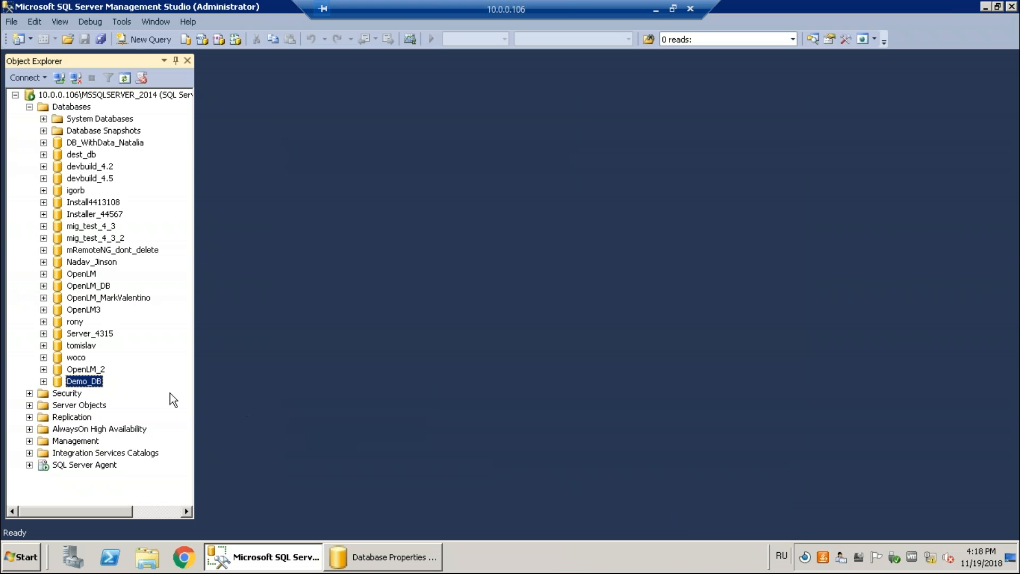
- Expand the Tables folder of Demo_DB to examine its contents, and return to the win10demo remote session
left_click(44, 381)
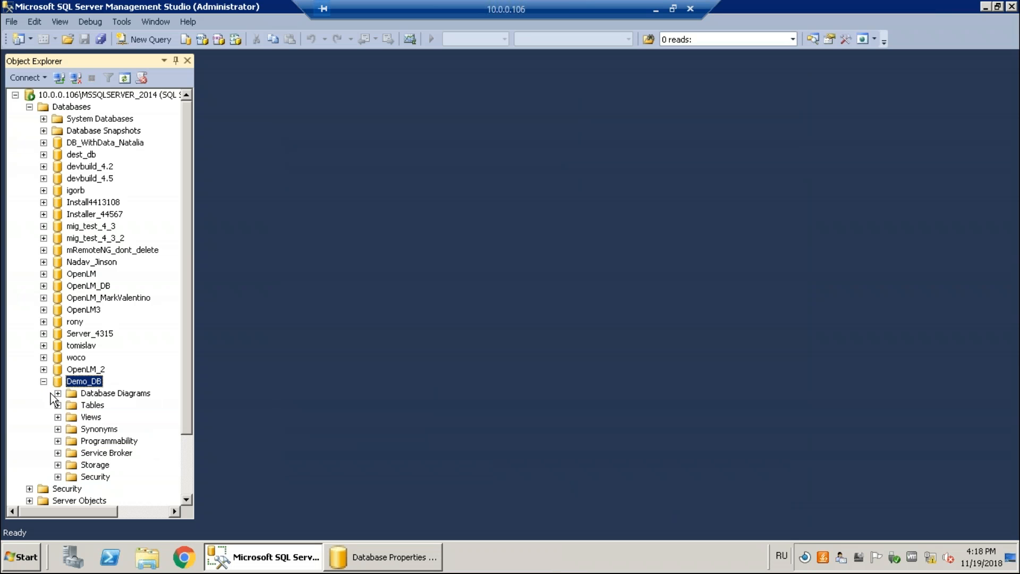
left_click(58, 405)
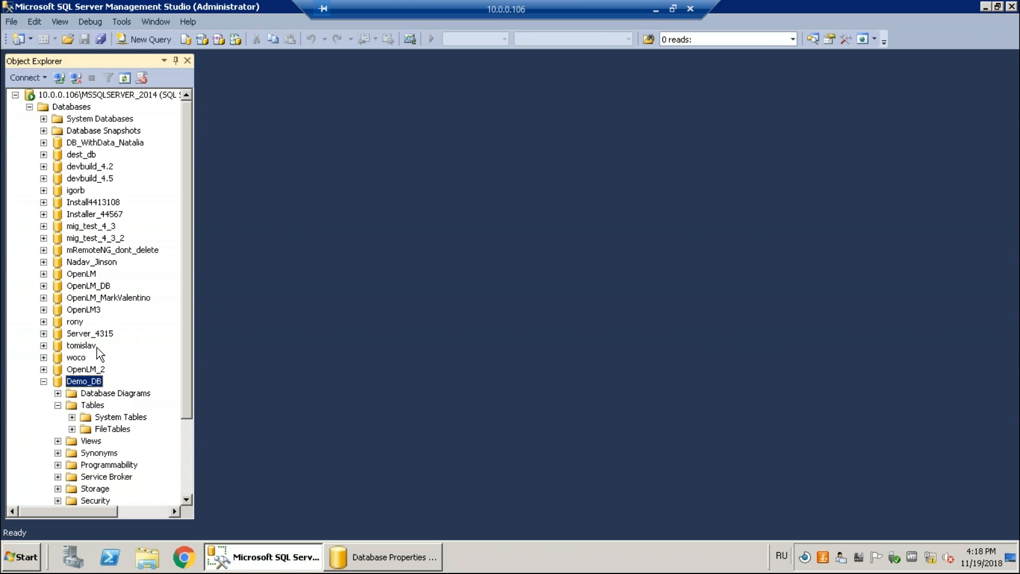
left_click(657, 9)
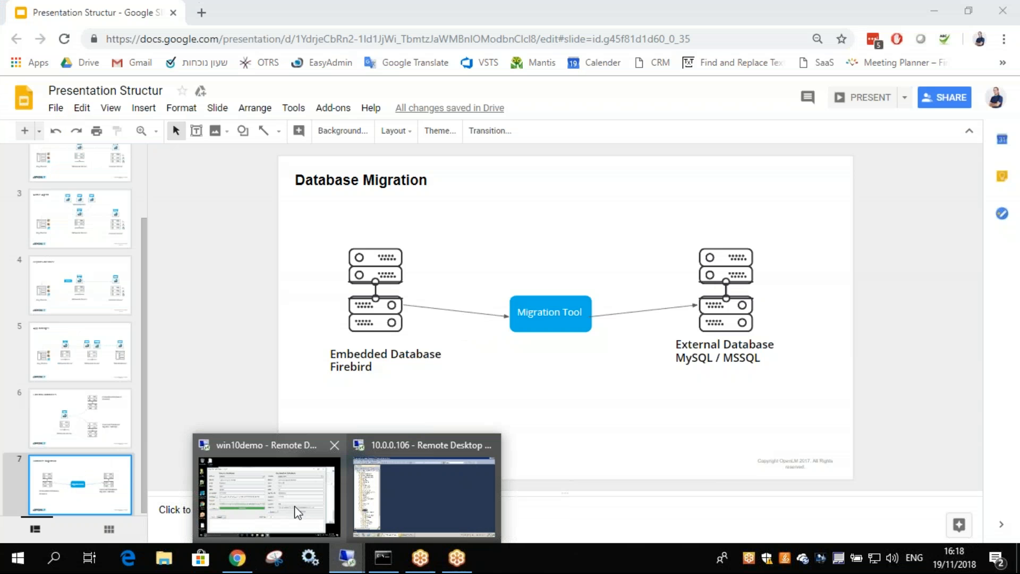
left_click(312, 520)
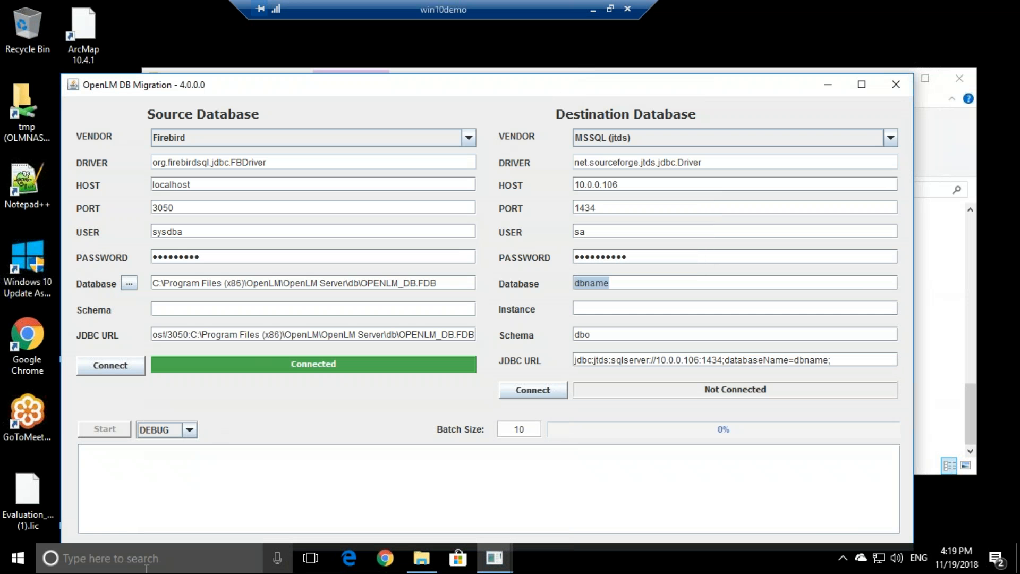
- Launch Upgrade OpenLM Database from Earlier Versions, allow it to make changes, and proceed to the wizard's database configuration
left_click(138, 559)
type("upg")
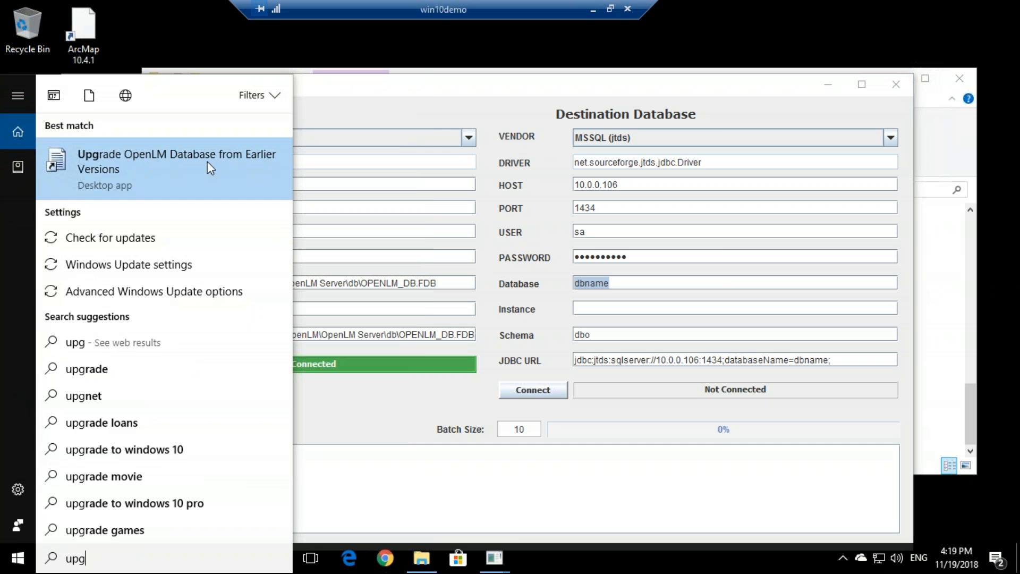
left_click(12, 569)
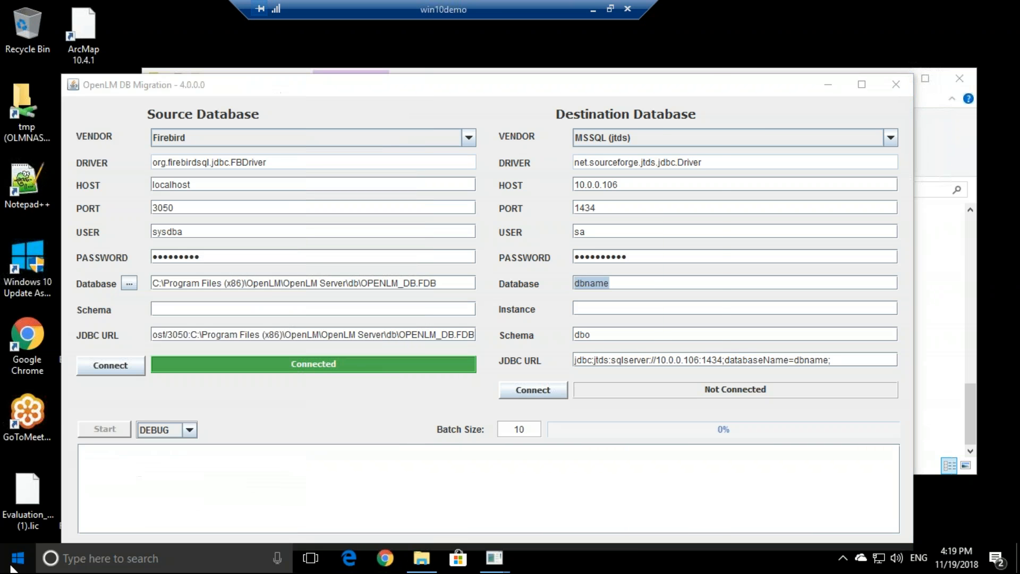
scroll(123, 369, "down", 3)
scroll(122, 369, "down", 10)
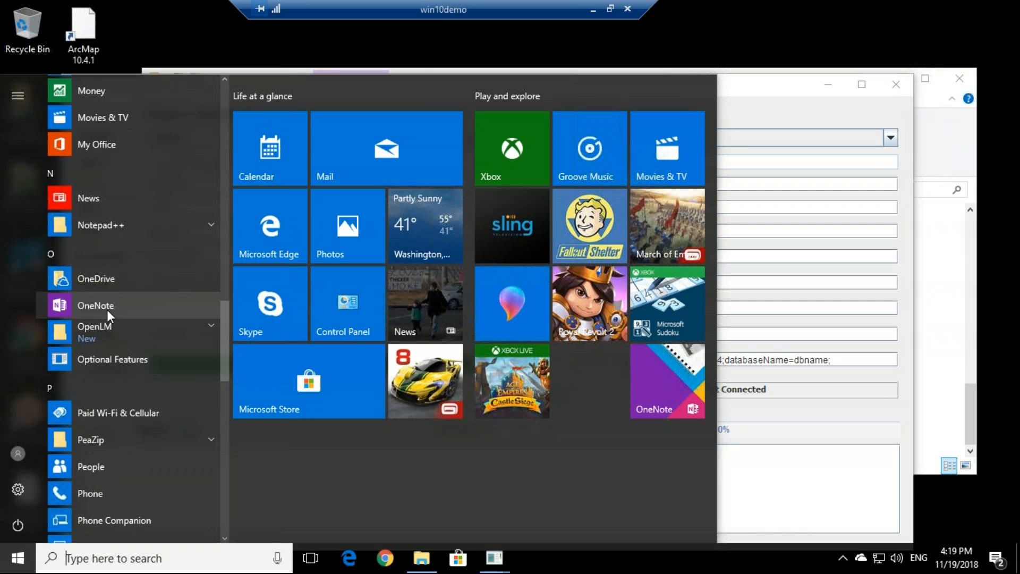
left_click(142, 325)
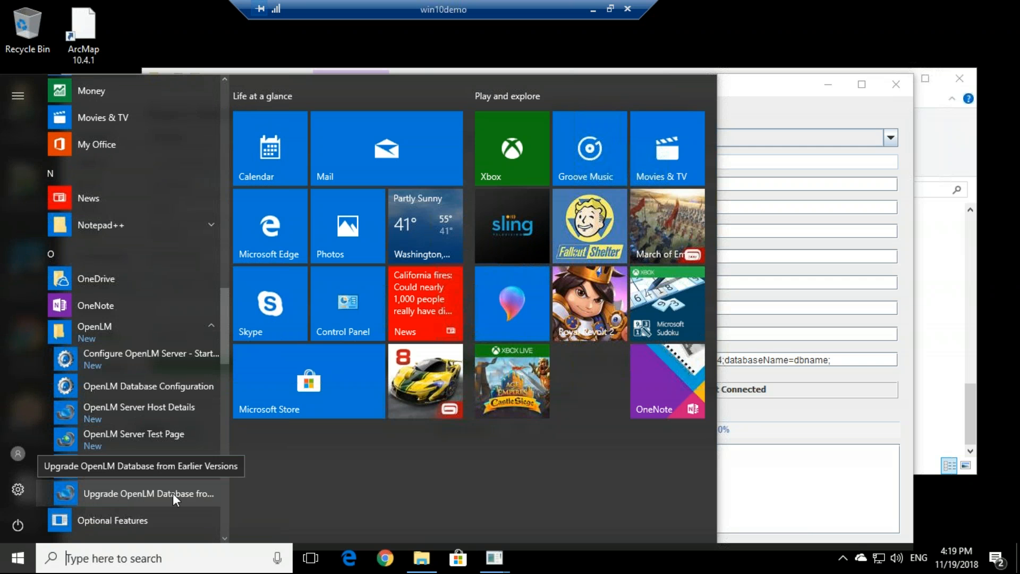
left_click(151, 493)
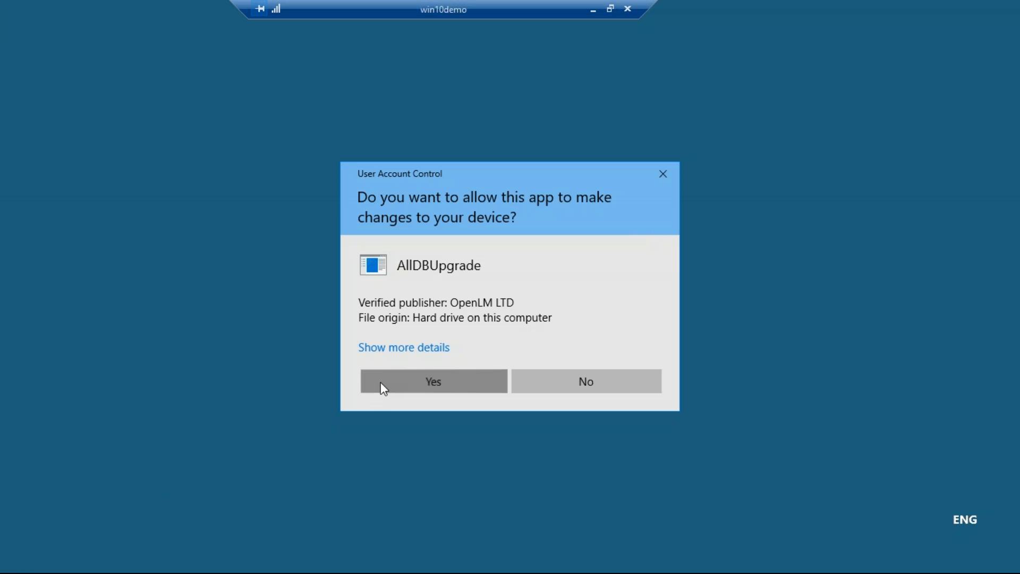
left_click(383, 387)
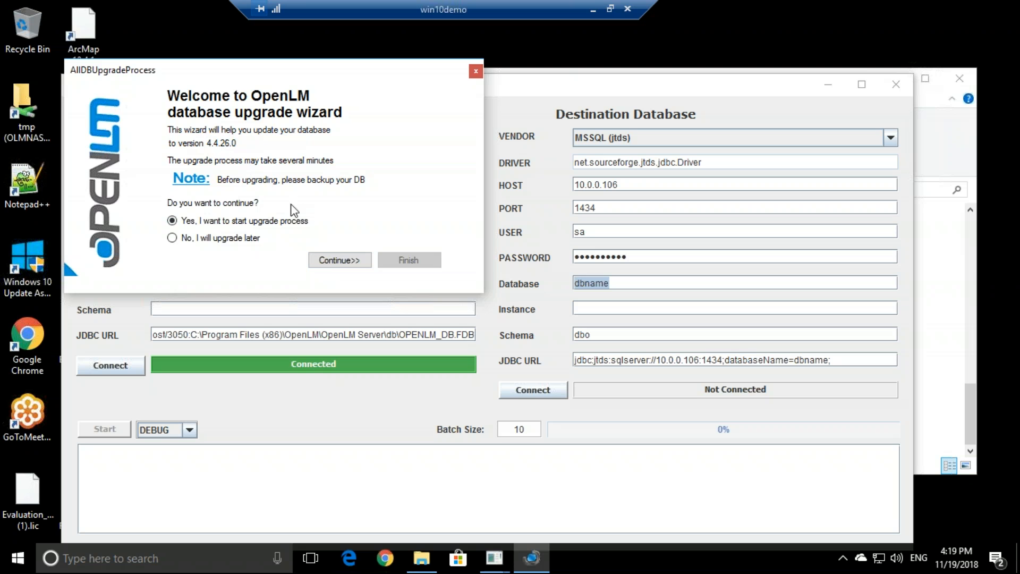
left_click(332, 261)
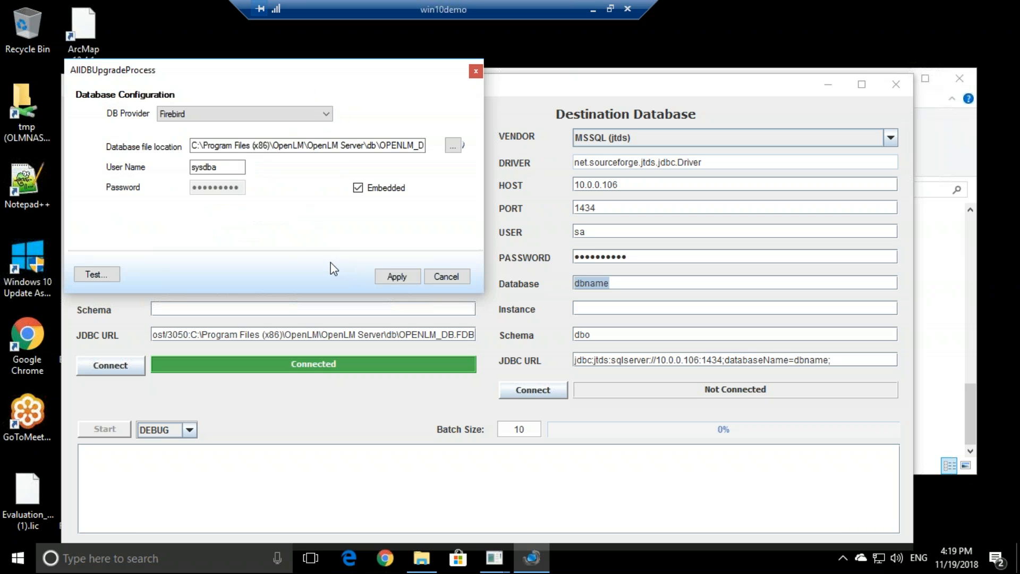
- Set the upgrade wizard's provider to SQLServer (SQL Server Authentication) and the server to 10.0.0.106\MSSQLSERVER_2014
left_click(327, 115)
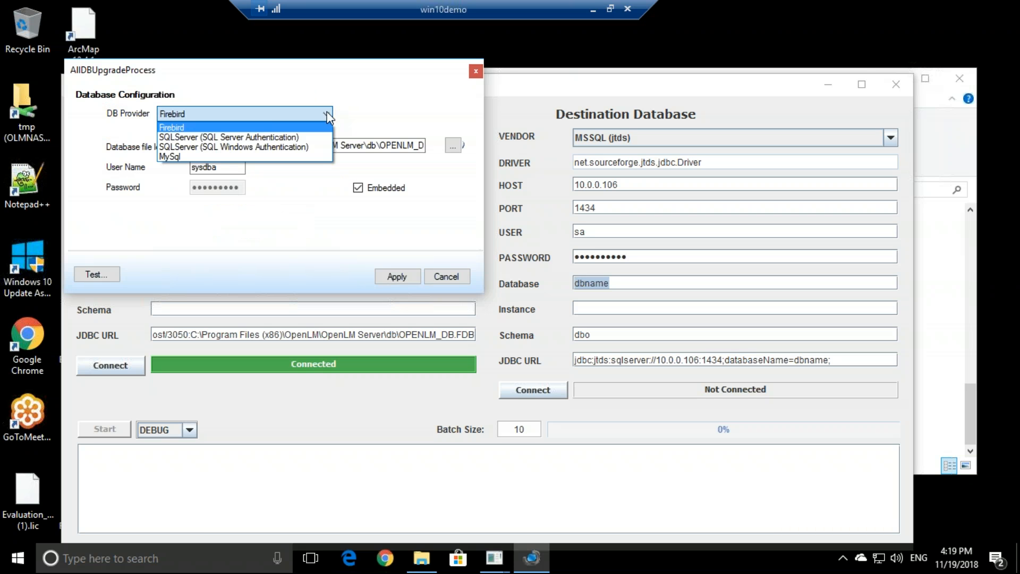
left_click(188, 138)
left_click(186, 143)
type("10.")
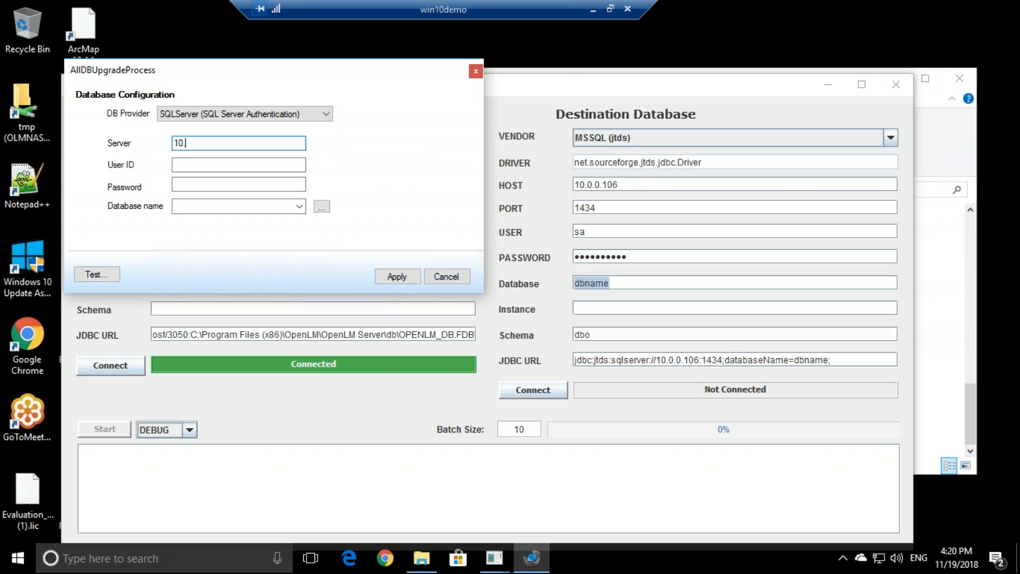
type("0.0.106\\MSSQLSERVER_2014")
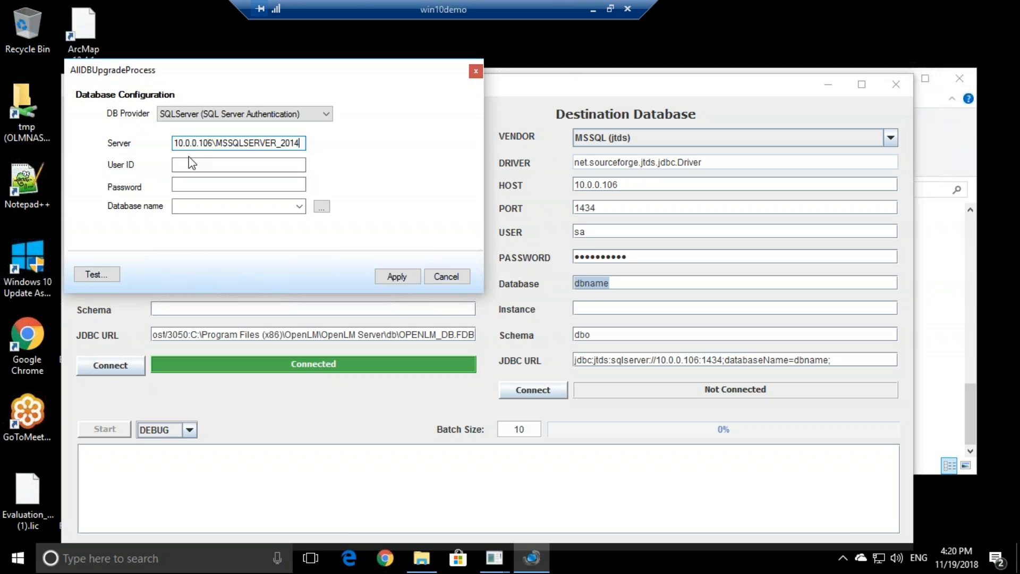
- Enter user ID sa and the database password in the upgrade wizard, and select Demo_DB from the server's databases
left_click(193, 162)
type("sa")
key("Tab")
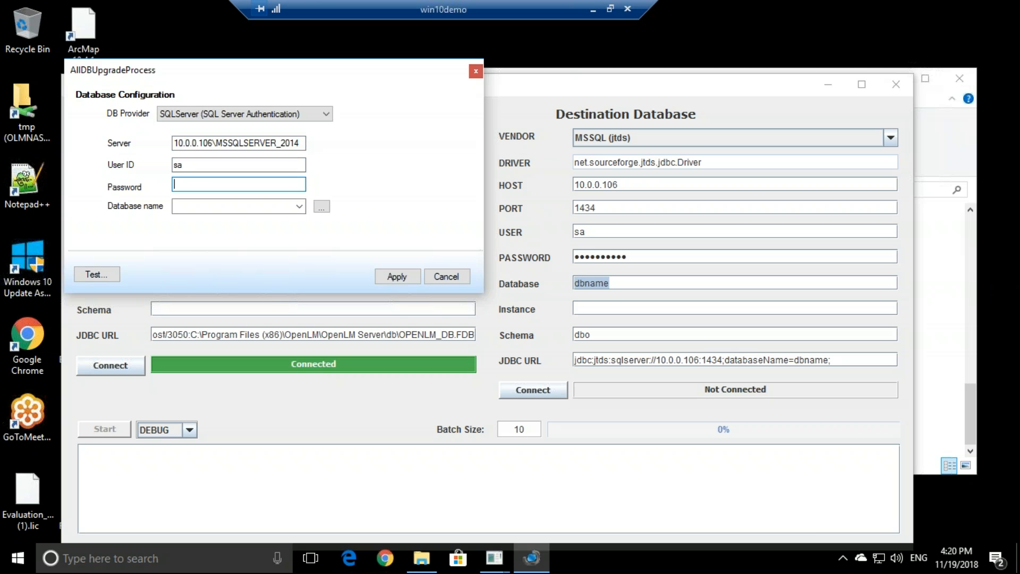
type("*********")
left_click(322, 207)
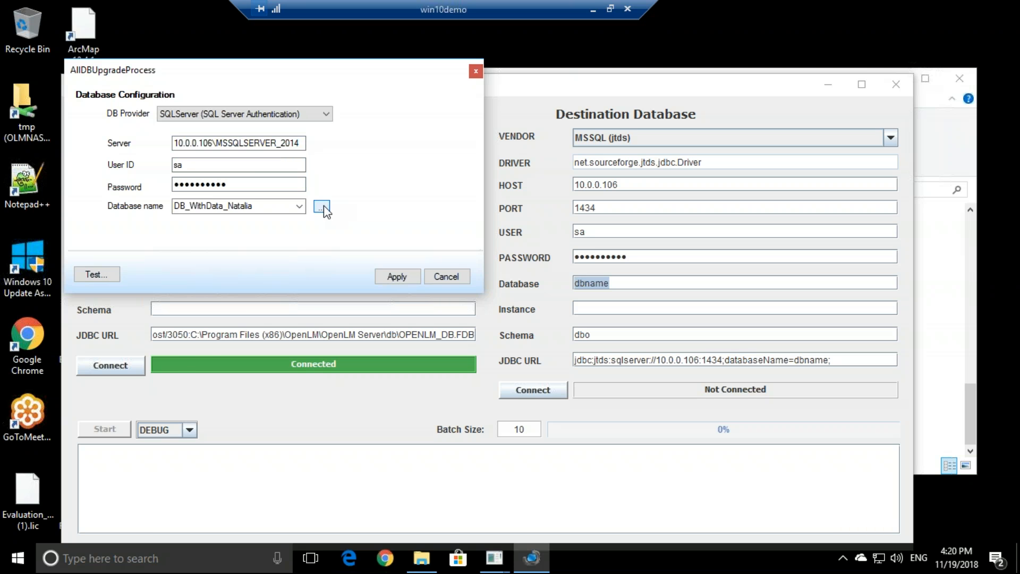
left_click(300, 207)
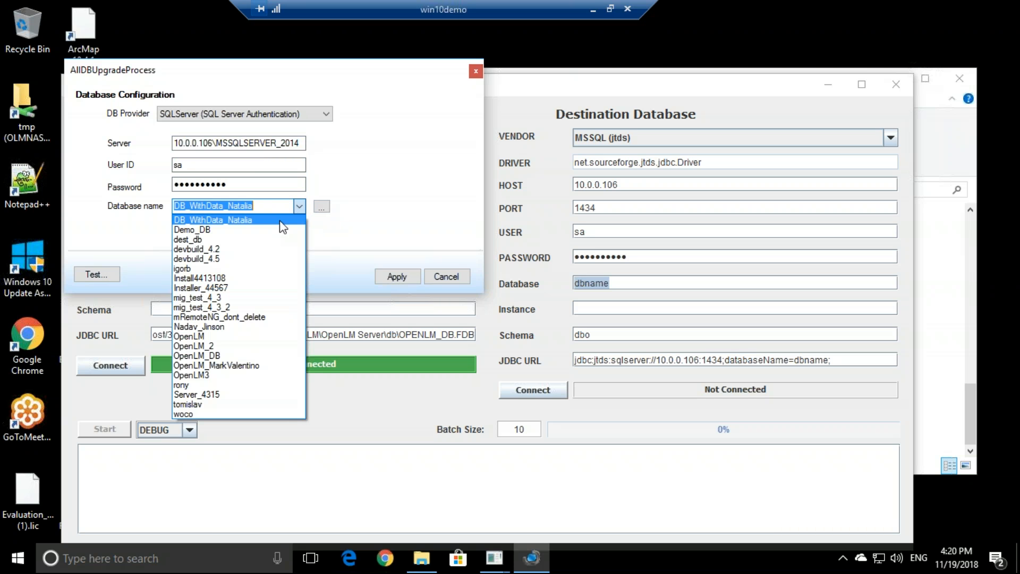
left_click(227, 230)
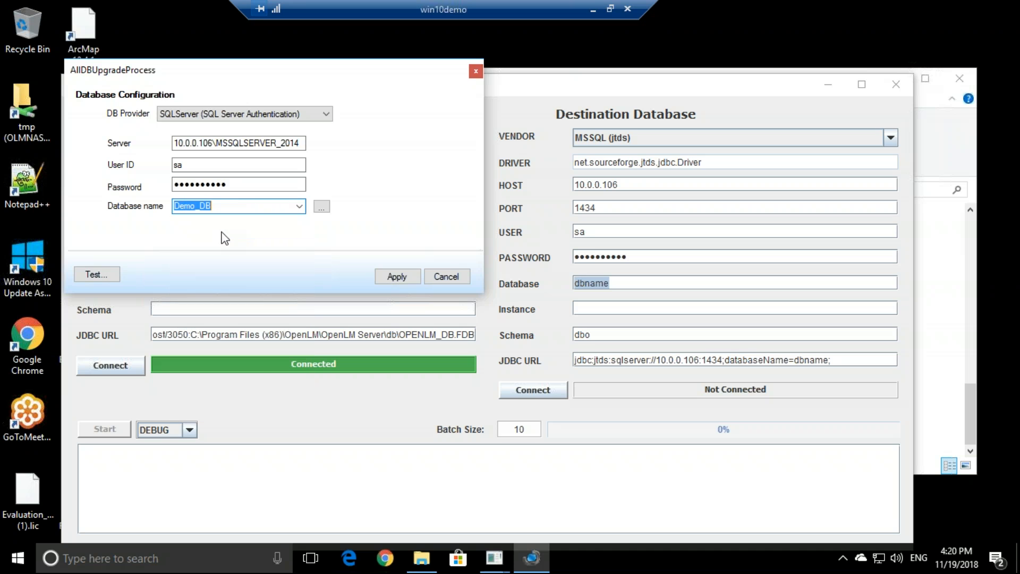
- Test the connection to Demo_DB, apply the configuration to run the database upgrade, and finish the wizard
left_click(110, 273)
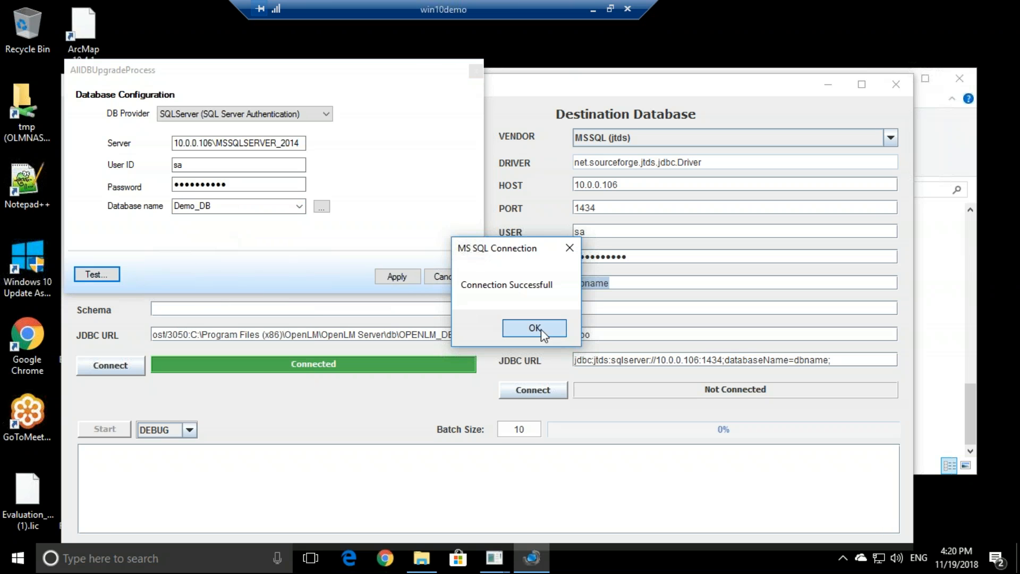
left_click(537, 328)
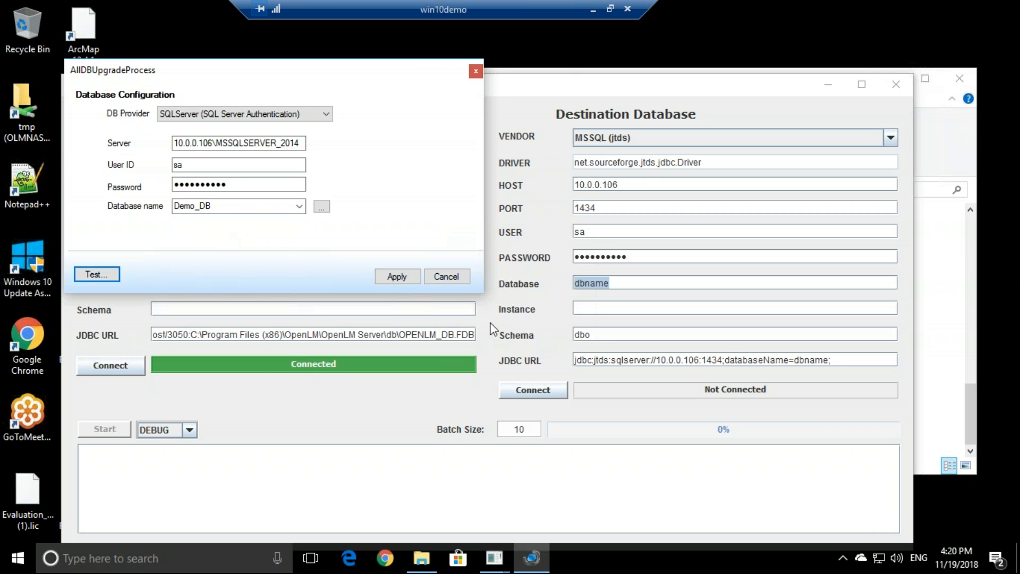
left_click(411, 279)
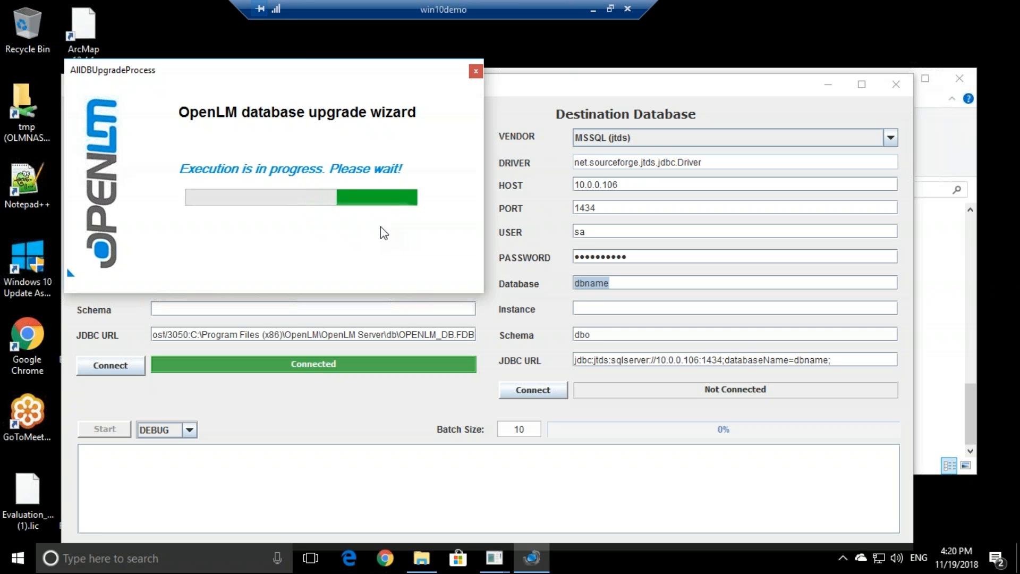
left_click(429, 259)
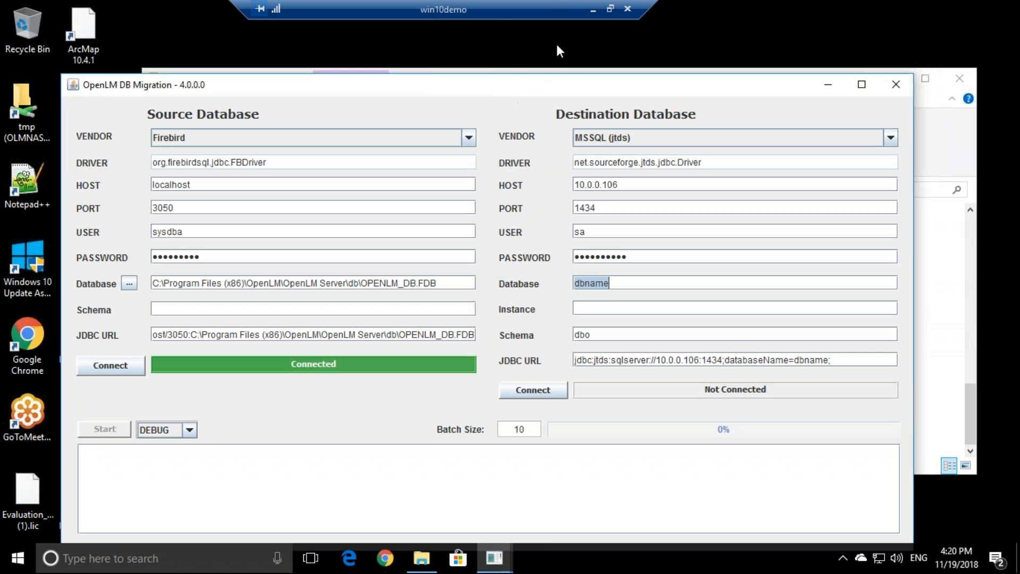
- Switch to SQL Server Management Studio in the 10.0.0.106 remote session, refresh Demo_DB and examine its Tables folder
left_click(593, 9)
left_click(347, 558)
left_click(431, 500)
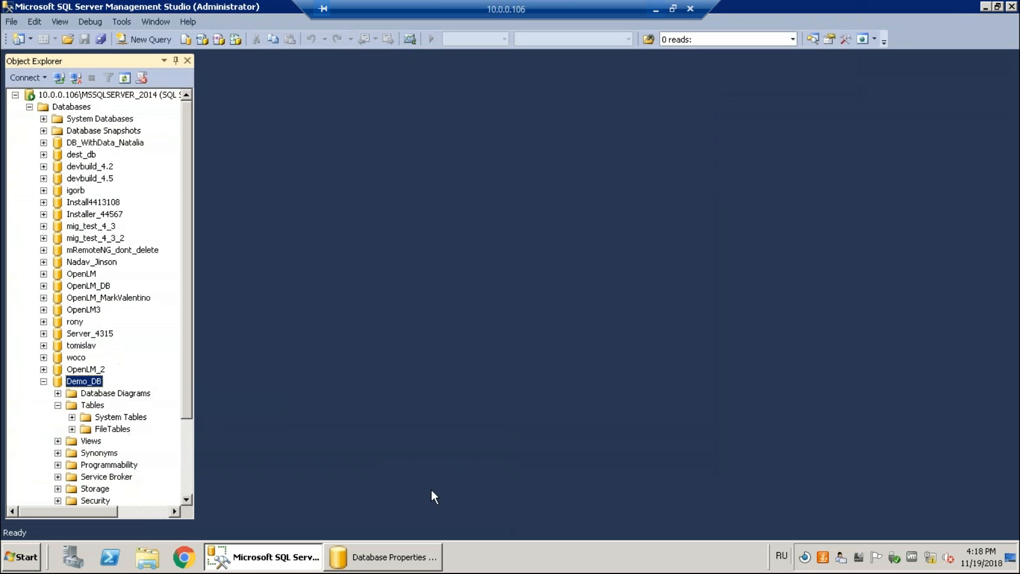
right_click(83, 384)
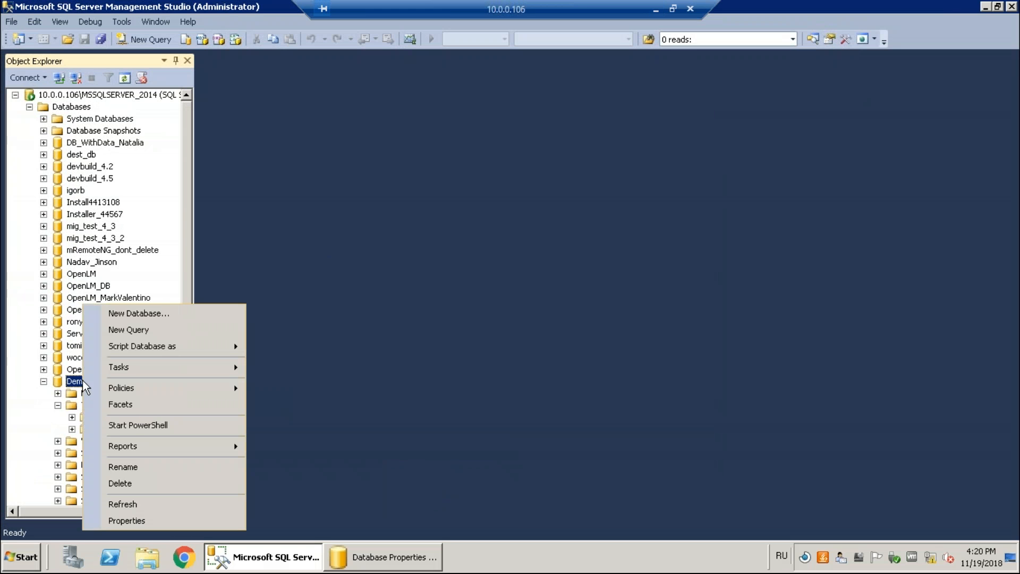
left_click(125, 503)
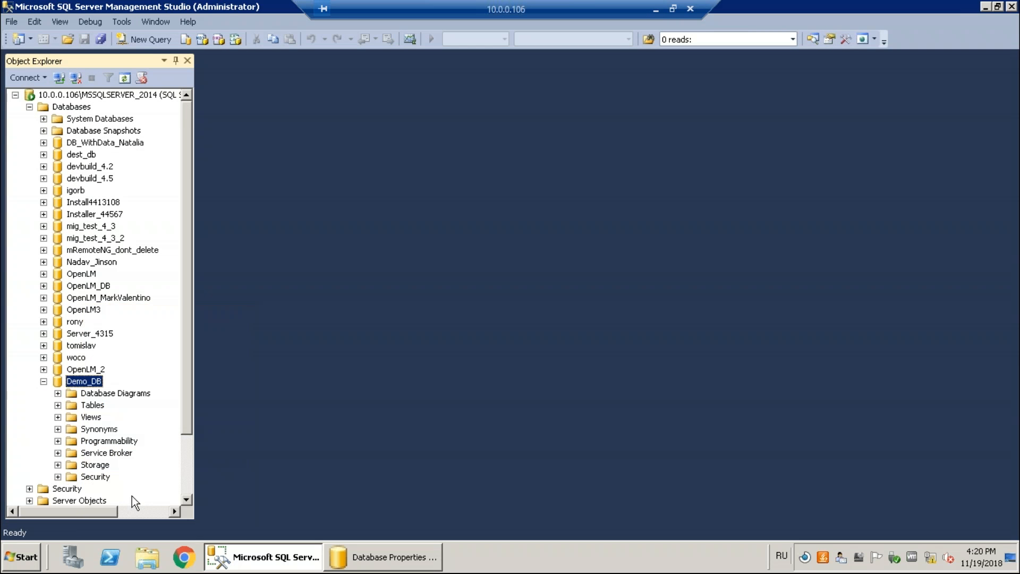
left_click(58, 408)
scroll(89, 381, "down", 15)
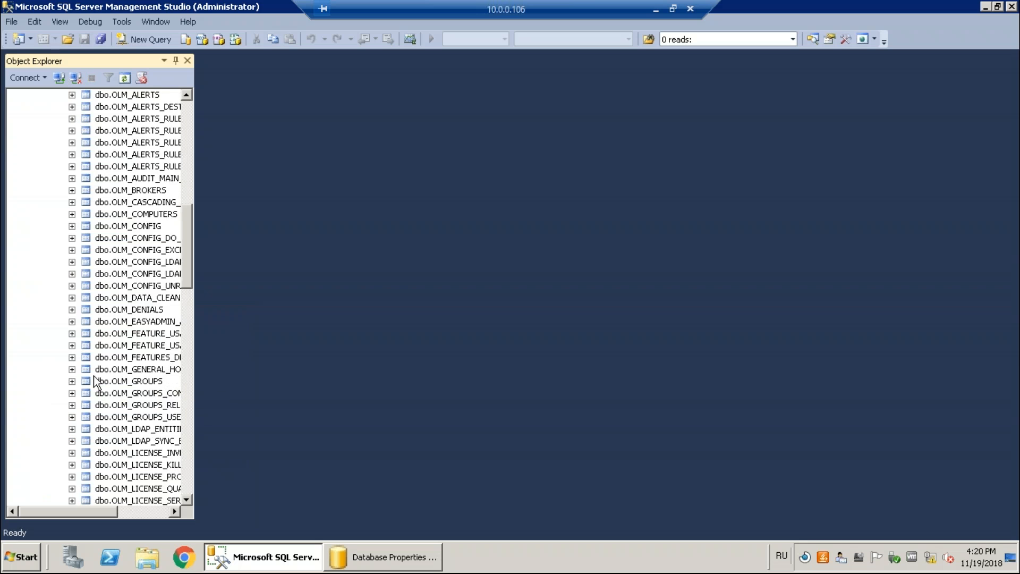
scroll(96, 378, "up", 8)
scroll(98, 381, "up", 11)
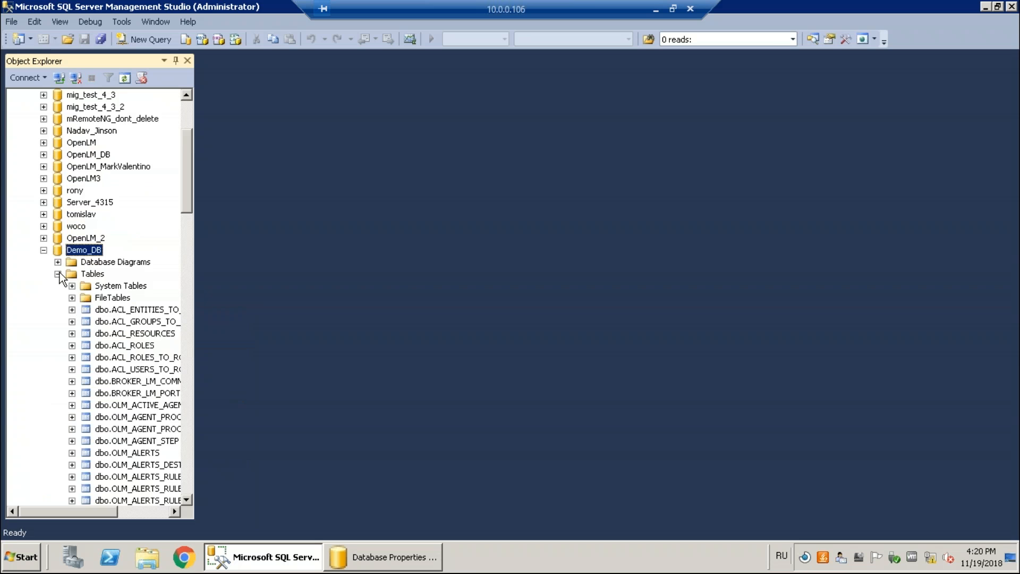
left_click(59, 274)
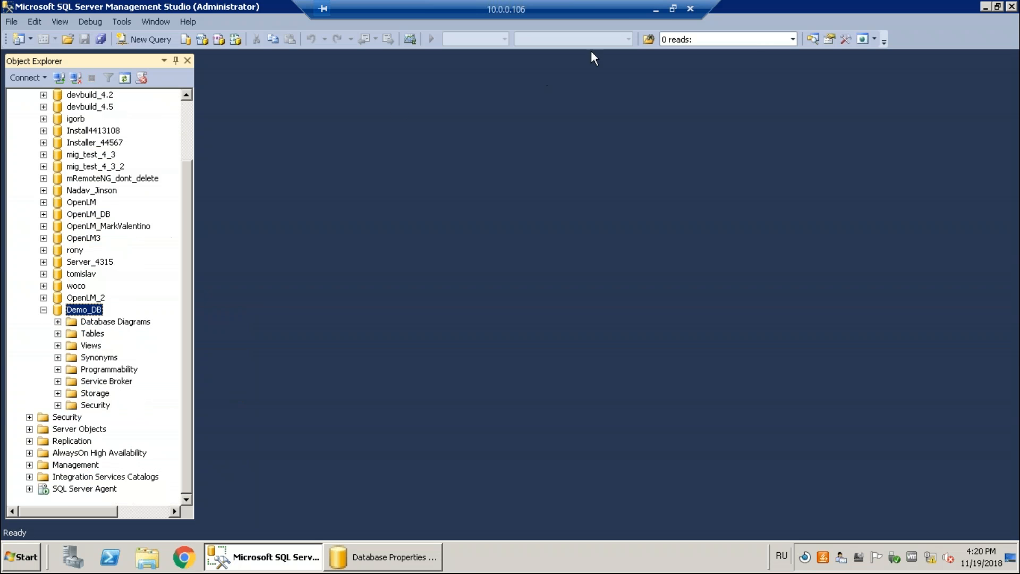
- Return to OpenLM DB Migration in the win10demo remote session and set the destination database name to Demo_DB
left_click(658, 11)
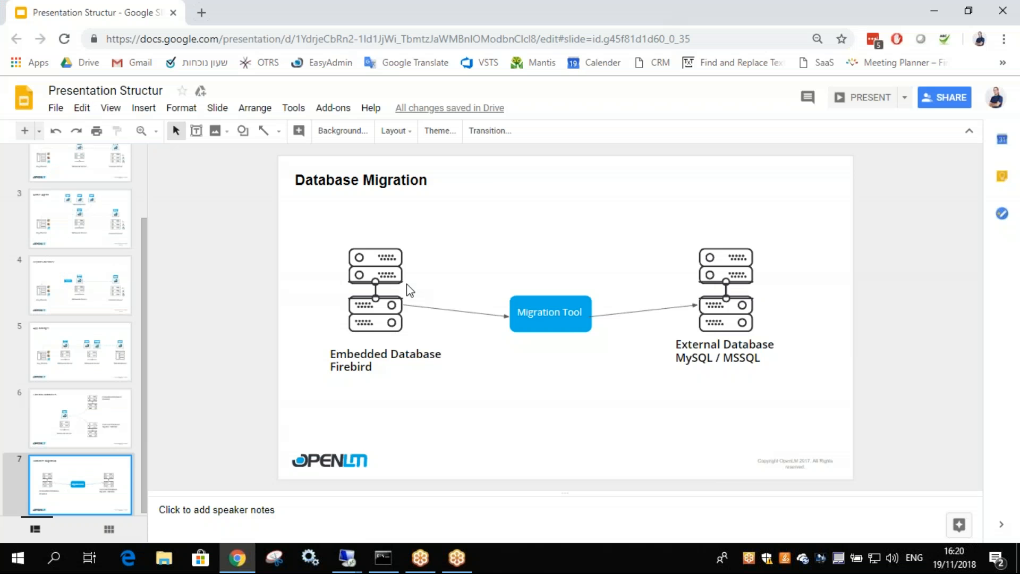
mouse_move(354, 563)
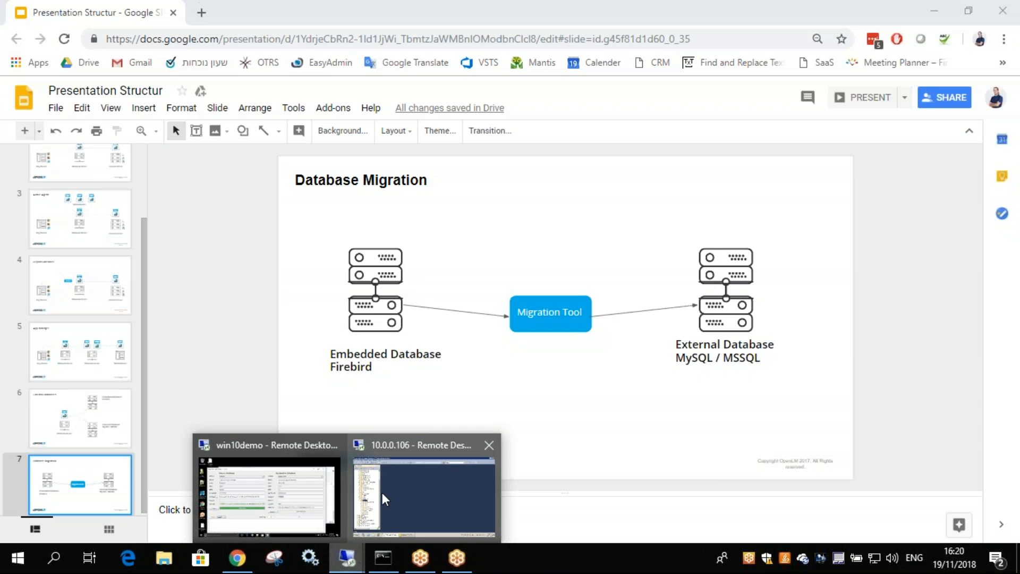
mouse_move(392, 487)
left_click(258, 488)
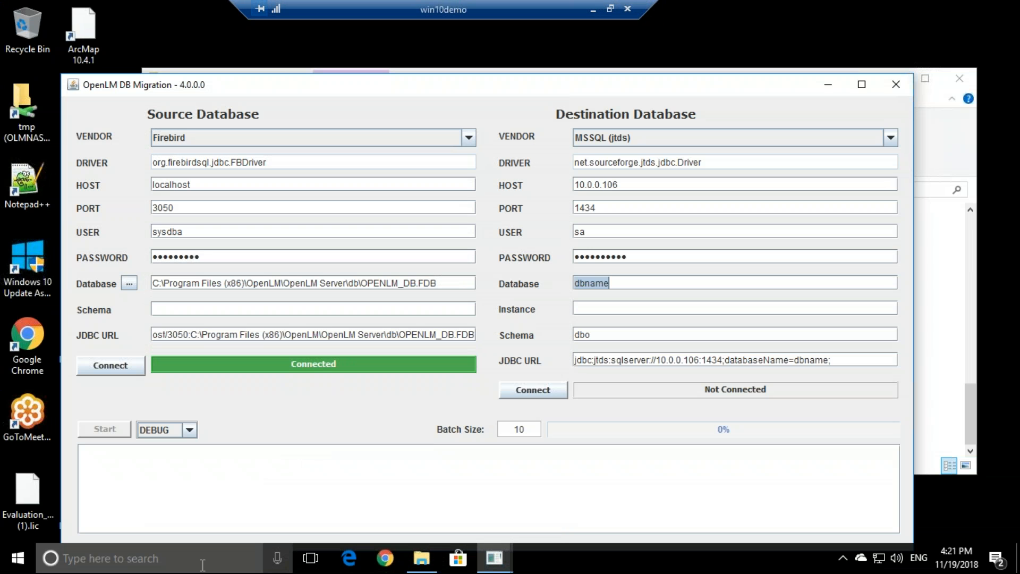
left_click(133, 558)
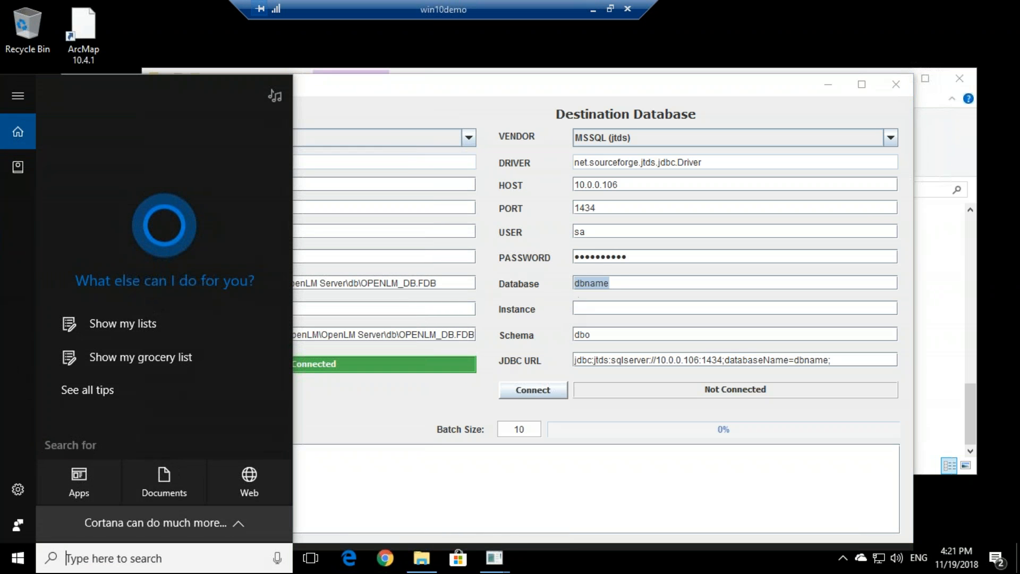
left_click(589, 290)
double_click(588, 290)
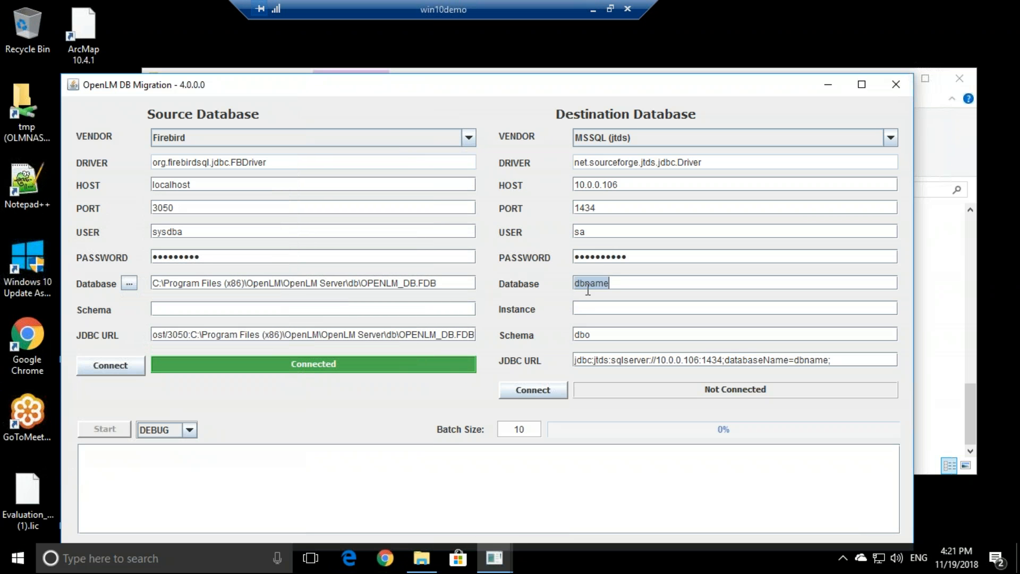
type("Demo_DB")
- Review the destination host, port and instance settings, and connect to the destination database
double_click(596, 208)
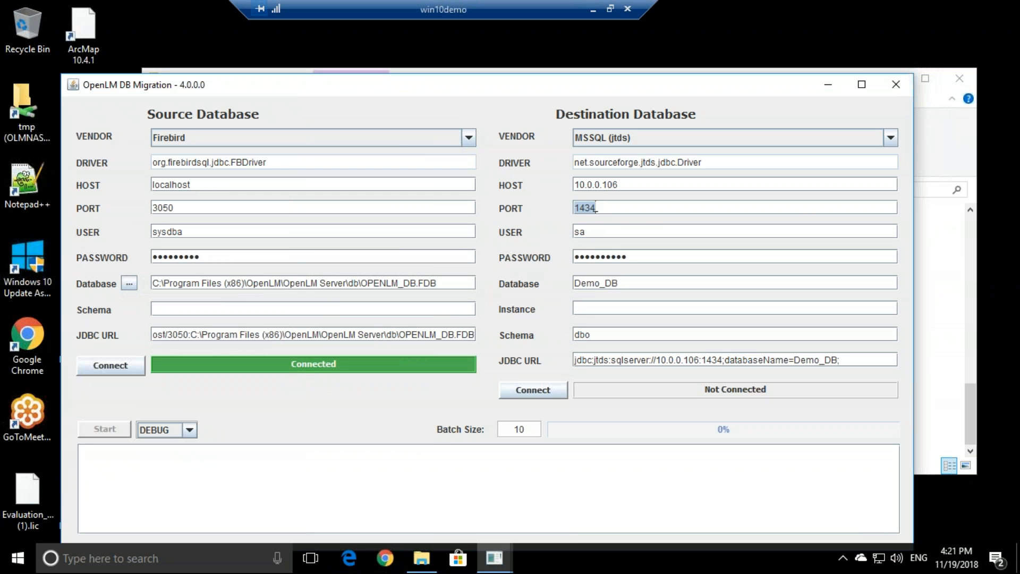
double_click(609, 179)
left_click(585, 309)
left_click(530, 392)
left_click(532, 366)
double_click(603, 208)
double_click(604, 263)
left_click(543, 389)
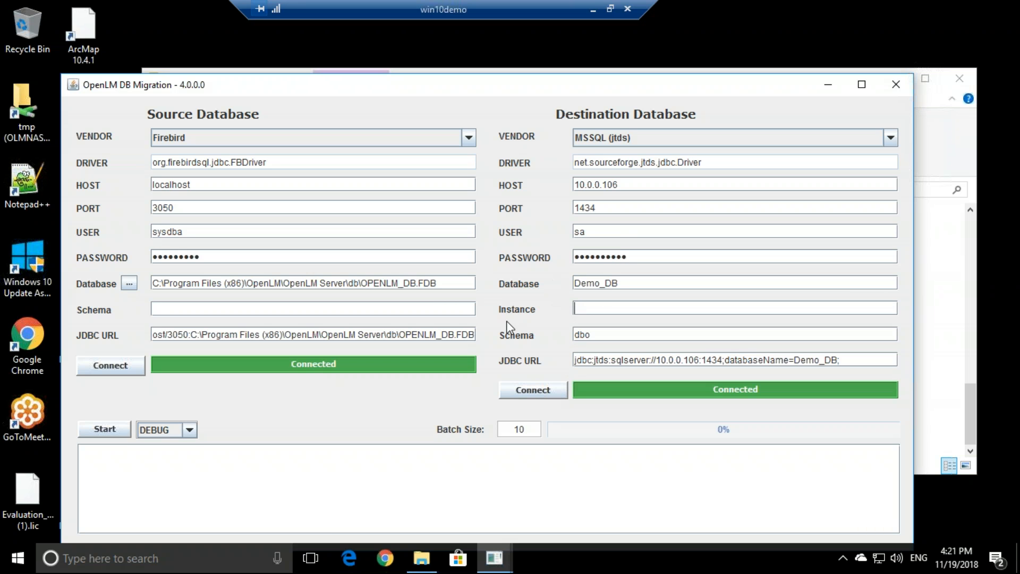
- Start the data migration from Firebird to Demo_DB and review the final log entries once it ends
left_click(112, 433)
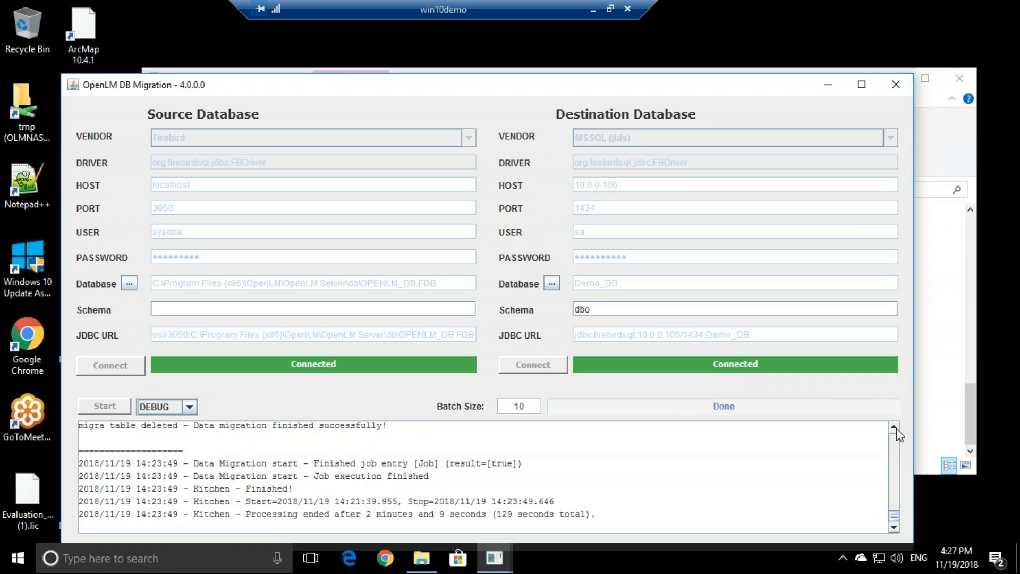
scroll(897, 428, "up", 1)
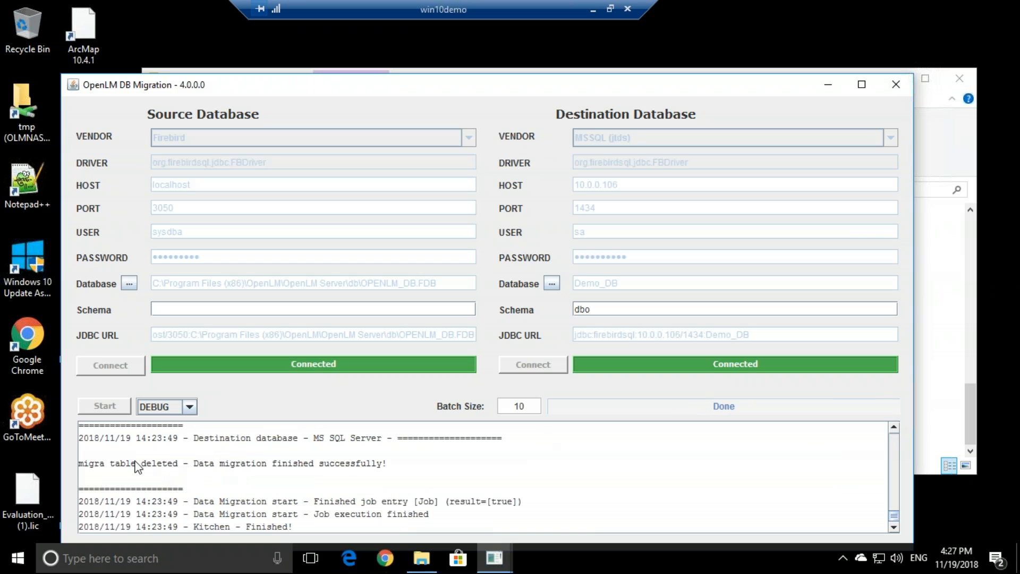
left_click_drag(193, 464, 396, 472)
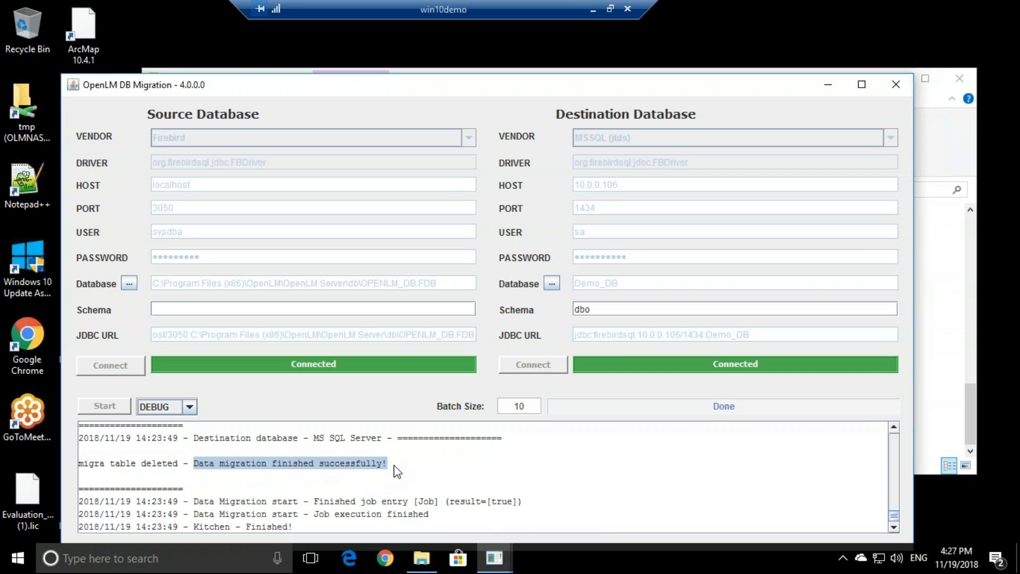
scroll(447, 489, "down", 1)
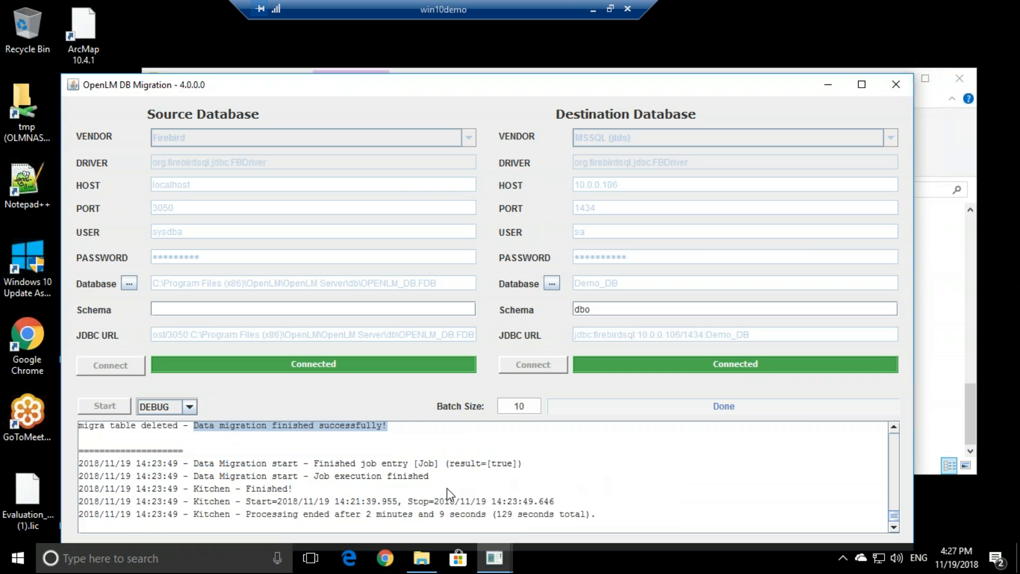
- Close the OpenLM DB Migration tool and search Windows for "database"
left_click(900, 88)
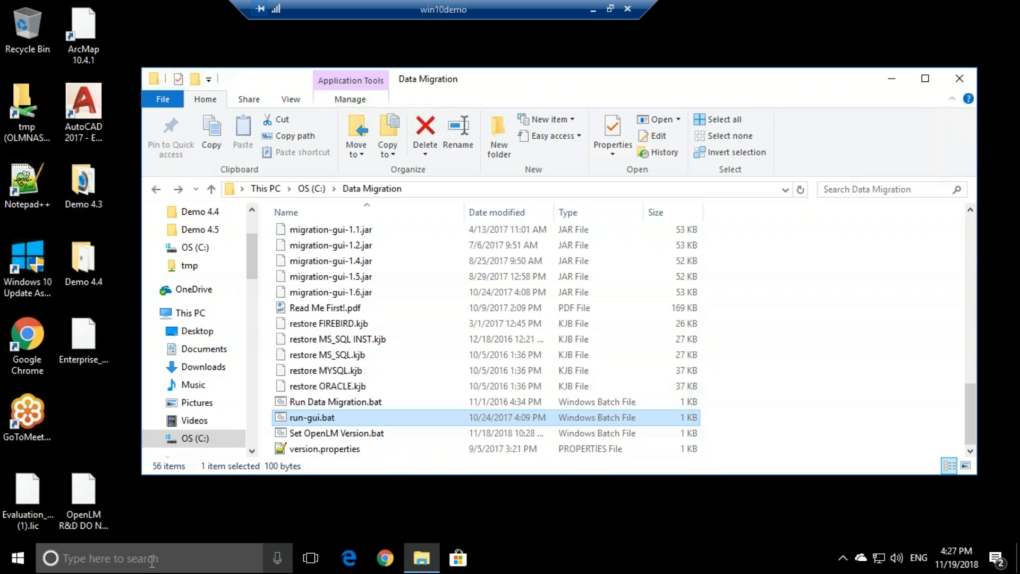
left_click(126, 559)
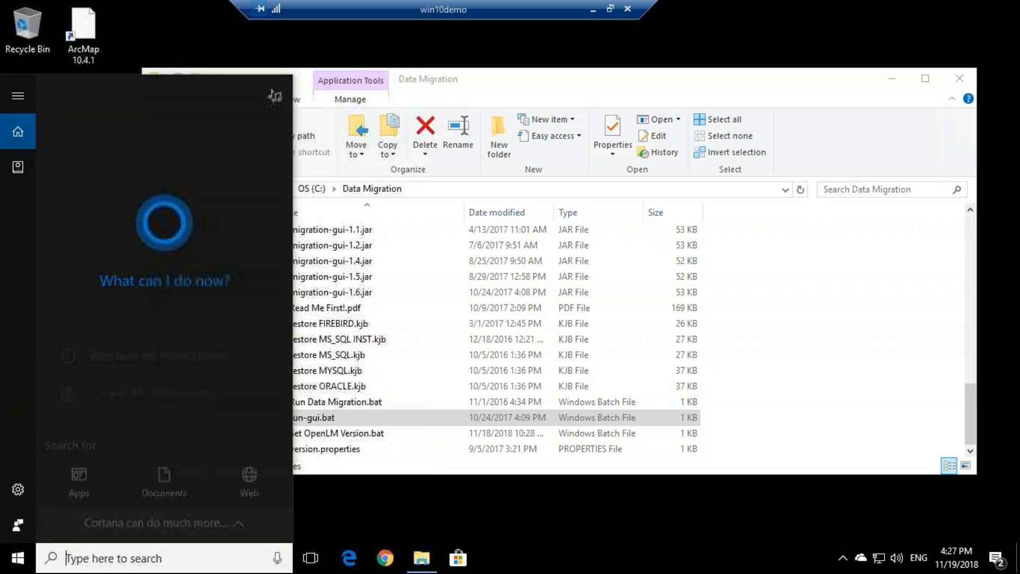
type("database")
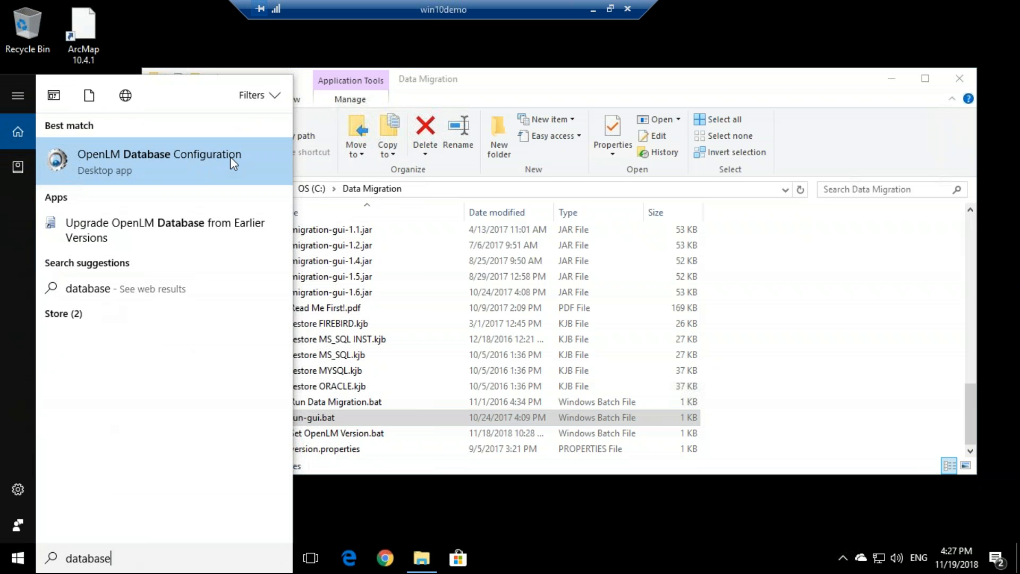
- Launch OpenLM Database Configuration from the OpenLM program group and allow it to make changes to the device
left_click(14, 565)
left_click(14, 566)
scroll(79, 452, "down", 5)
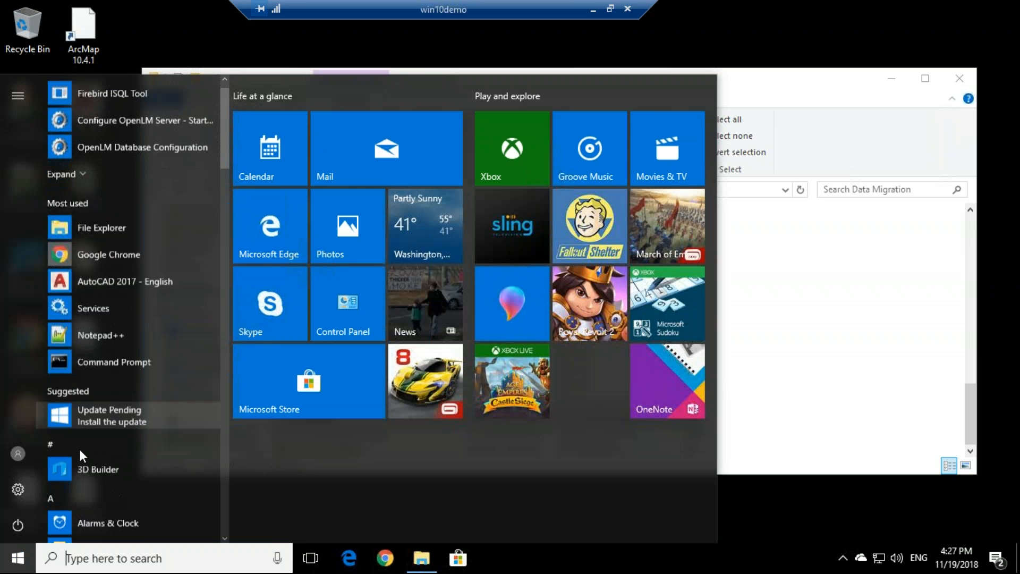
scroll(79, 448, "down", 10)
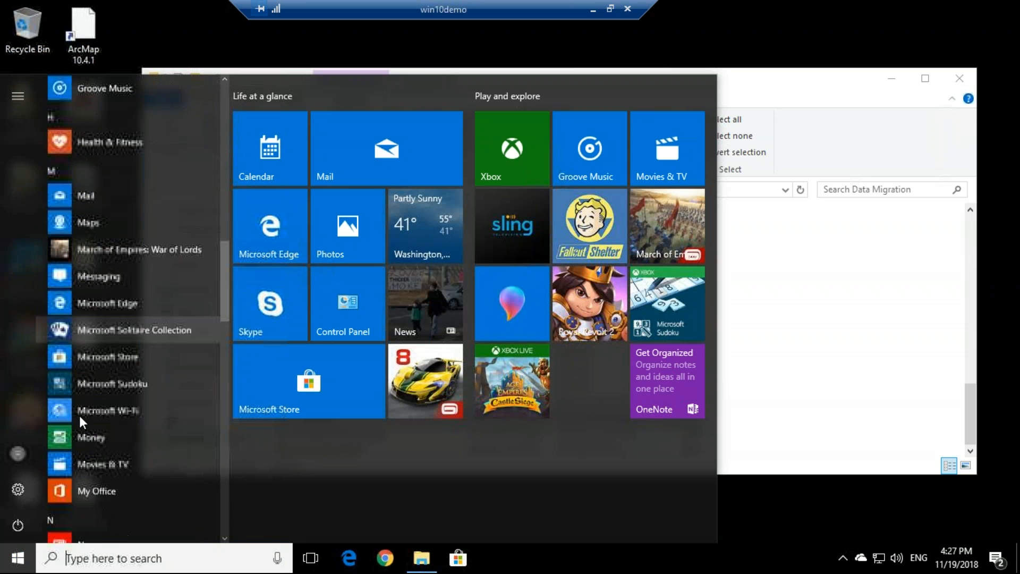
left_click(104, 402)
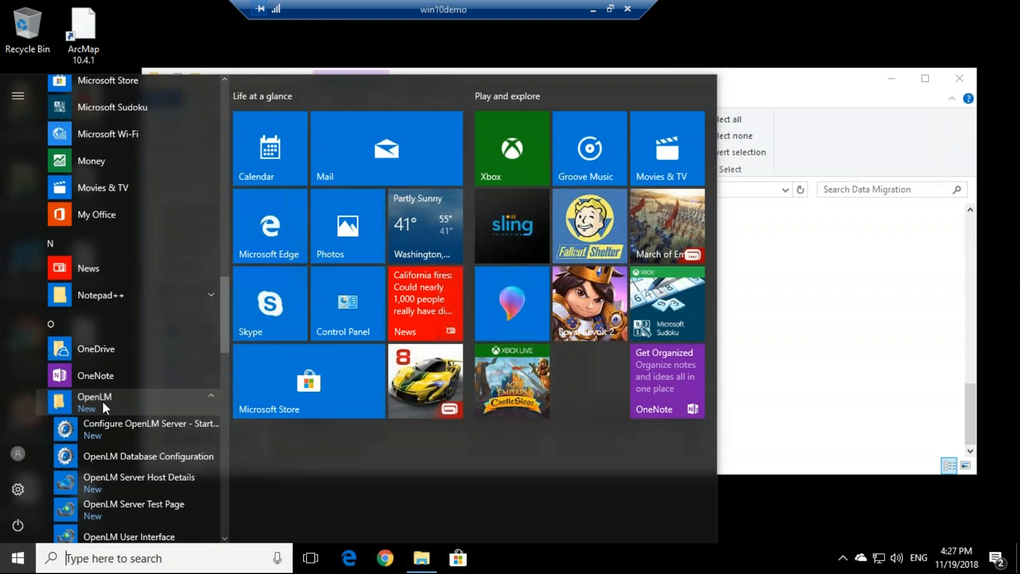
scroll(103, 400, "down", 3)
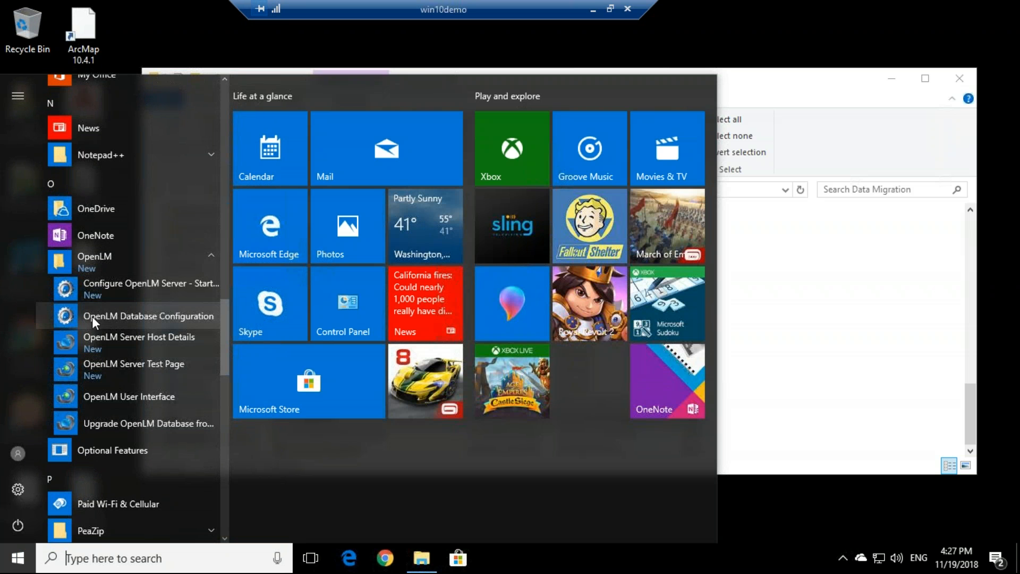
left_click(187, 314)
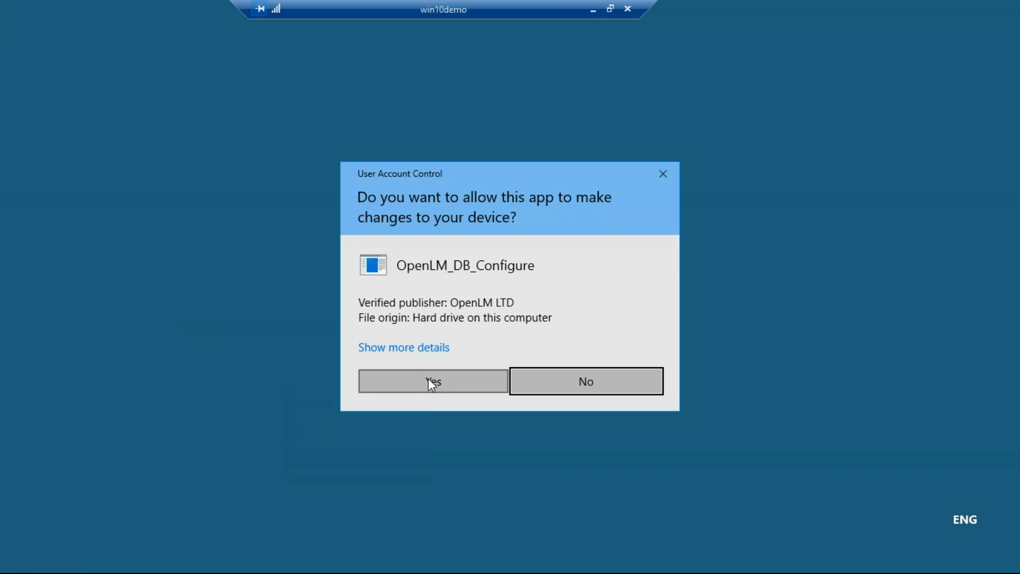
left_click(429, 381)
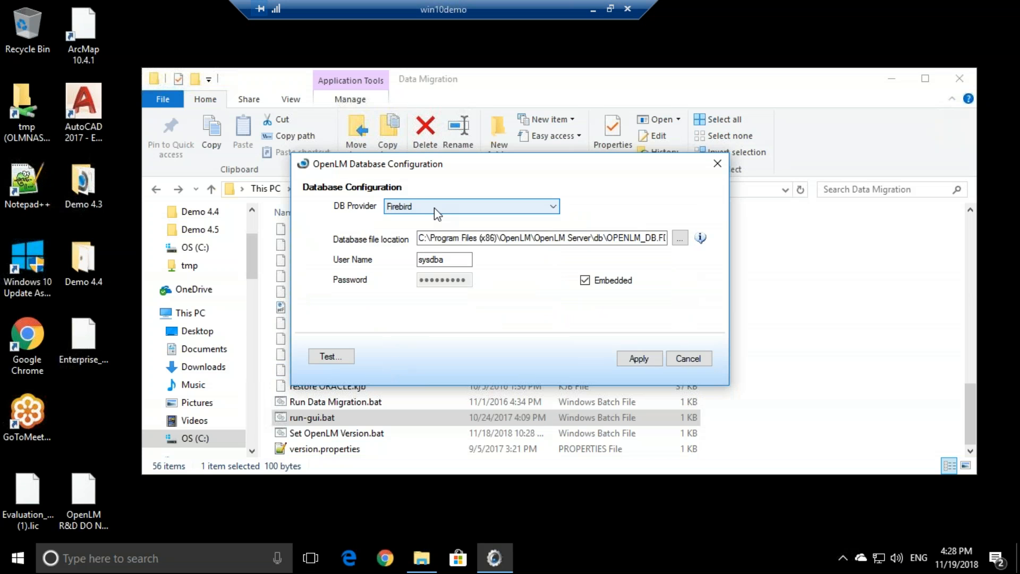
- Review the available DB providers and the current Firebird database file location in the database configuration
left_click_drag(402, 169, 374, 215)
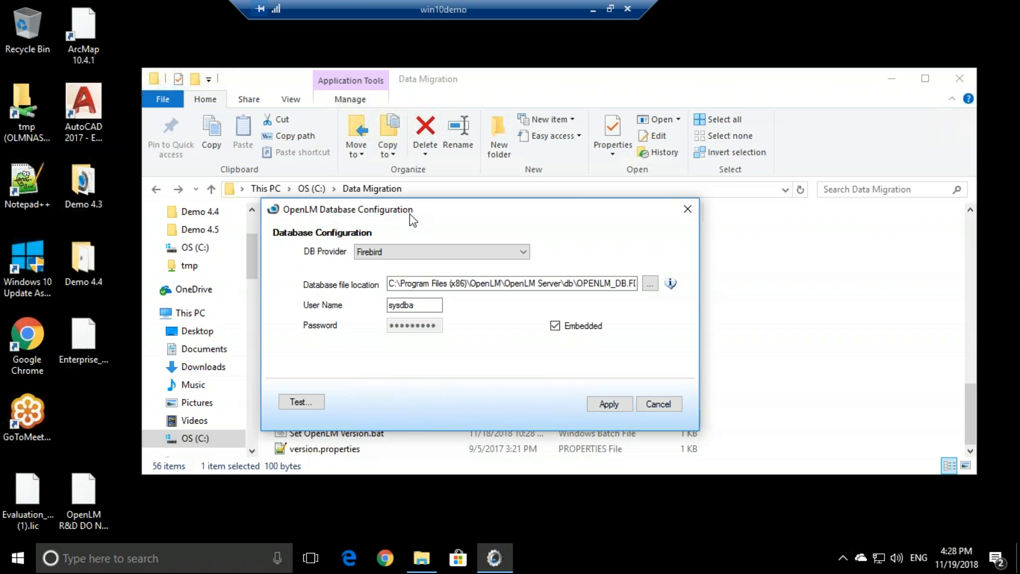
left_click(411, 253)
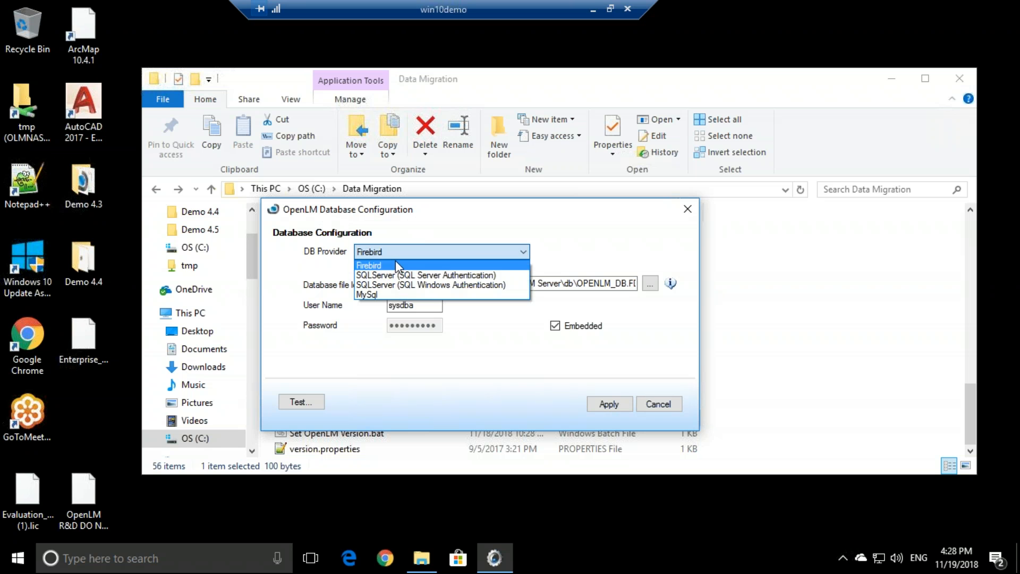
left_click(395, 263)
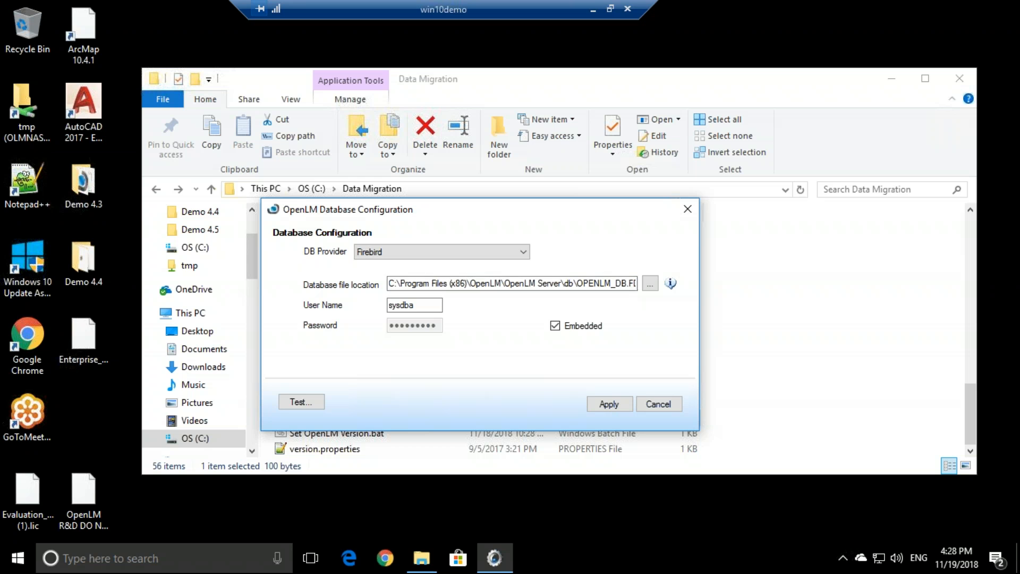
left_click_drag(389, 283, 670, 283)
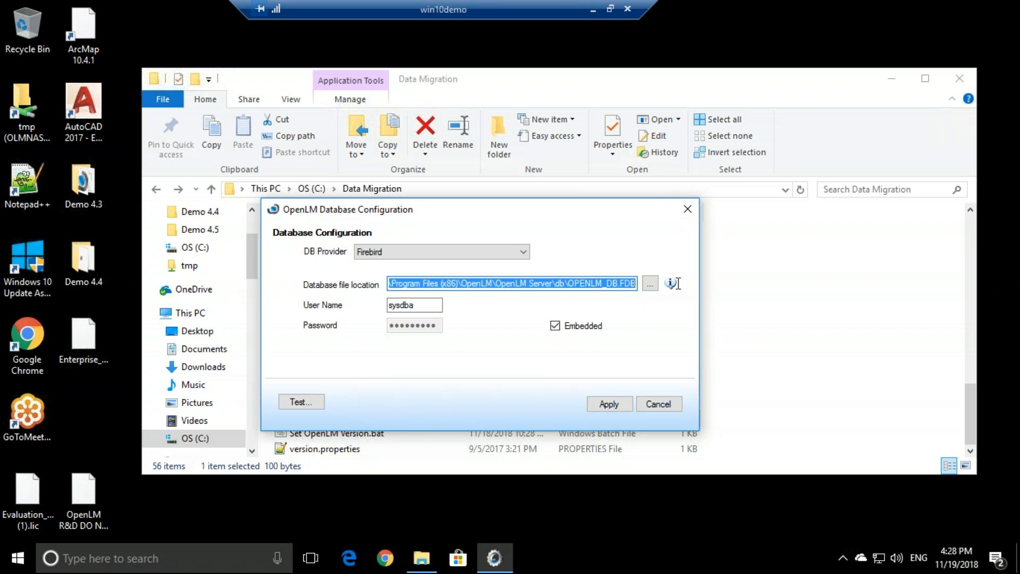
left_click(566, 284)
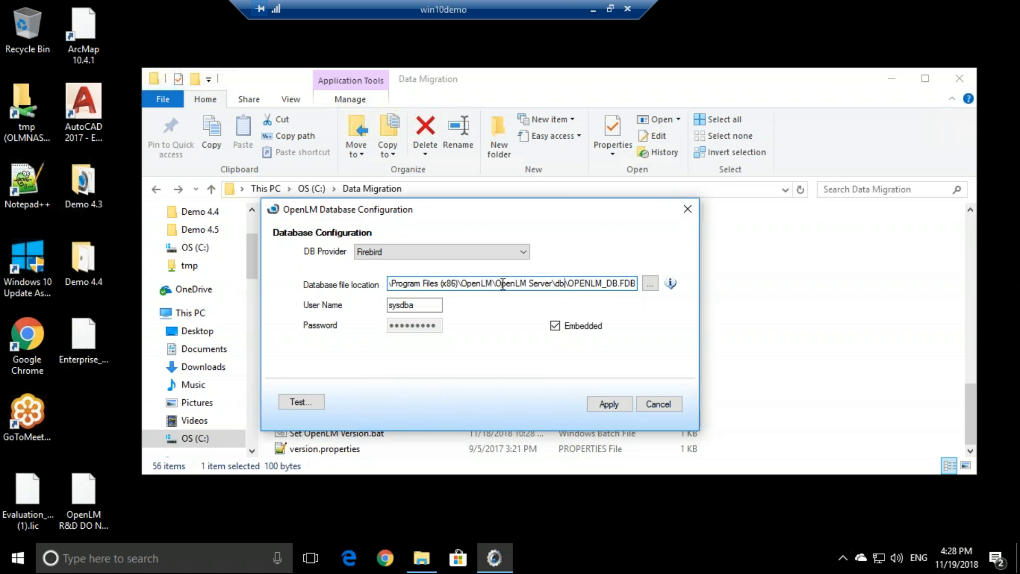
left_click_drag(398, 282, 370, 282)
left_click(397, 281)
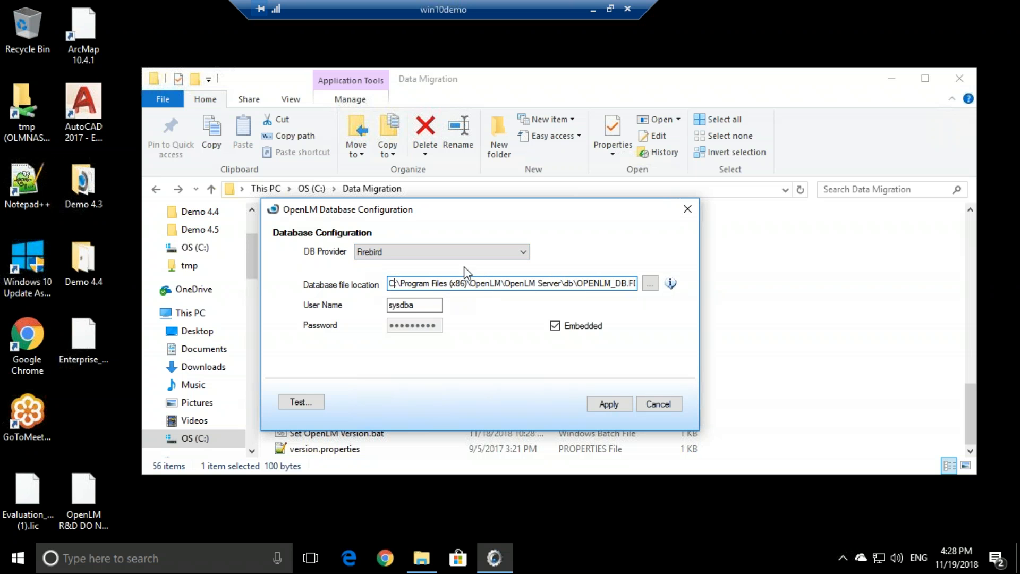
- Set the DB provider to SQLServer (SQL Server Authentication) and the server to 10.0.0.106\MSSQLSERVER_2014
left_click(524, 257)
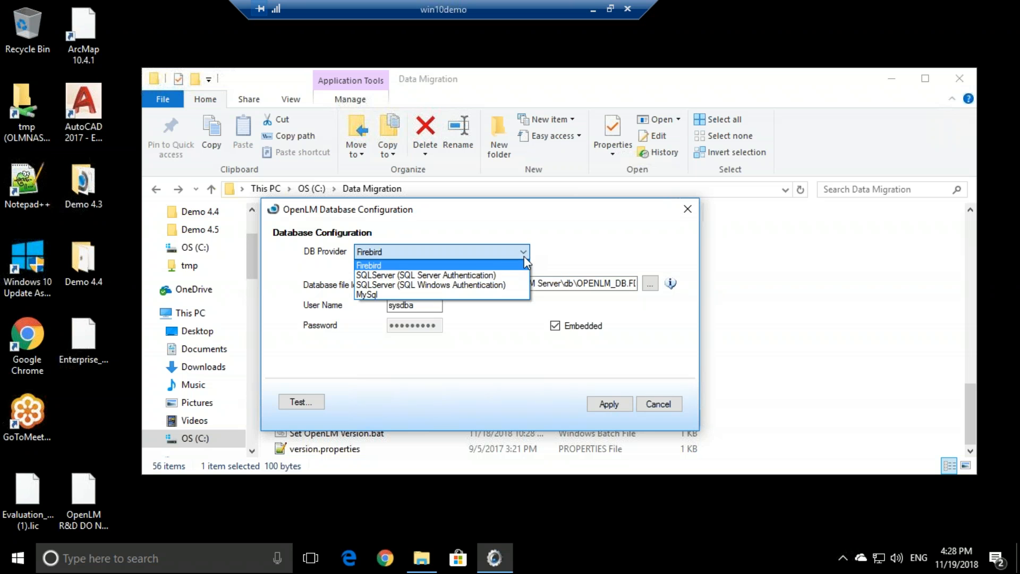
left_click(377, 275)
left_click(390, 279)
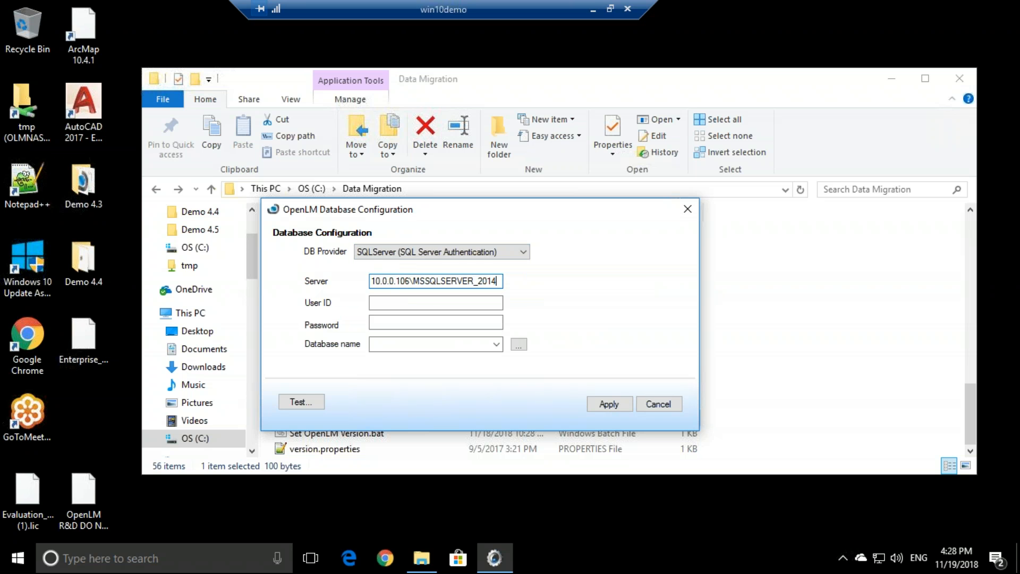
- Enter sa as the SQL Server user ID and fill in the account password
left_click(390, 302)
type("sa")
left_click(388, 323)
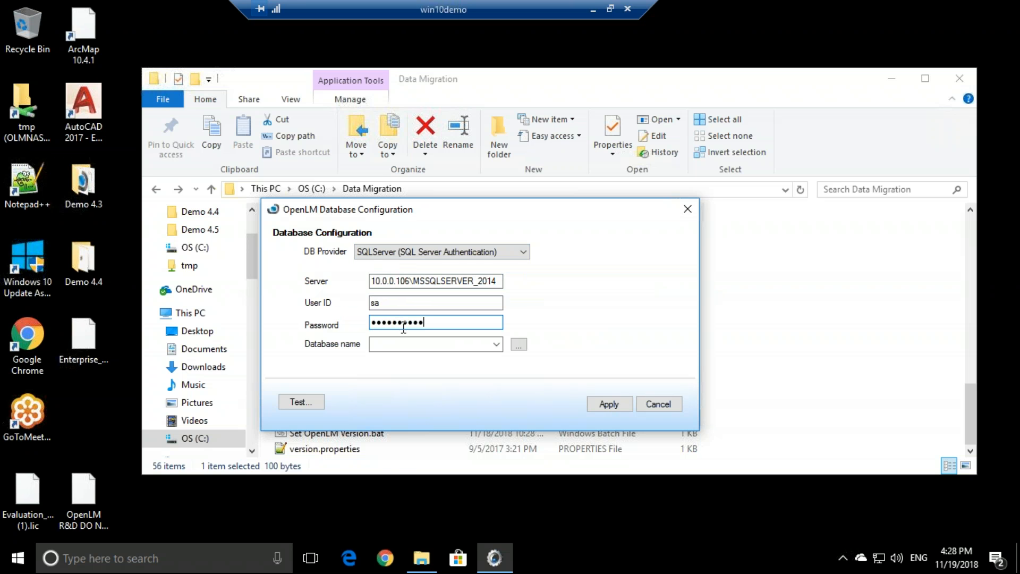
- Choose Demo_DB as the database name and apply the database configuration
left_click(496, 344)
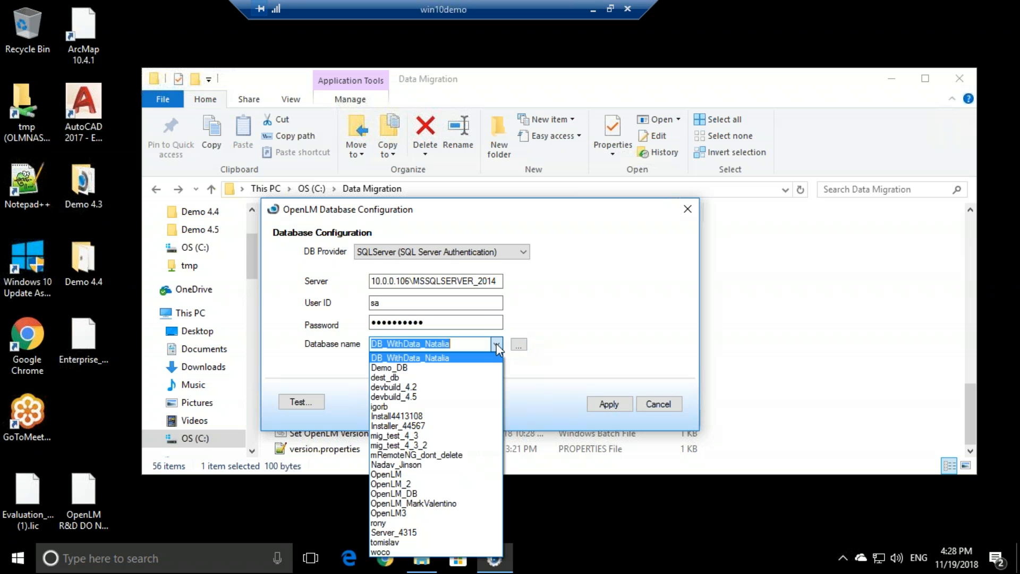
left_click(410, 368)
left_click(601, 405)
left_click(608, 405)
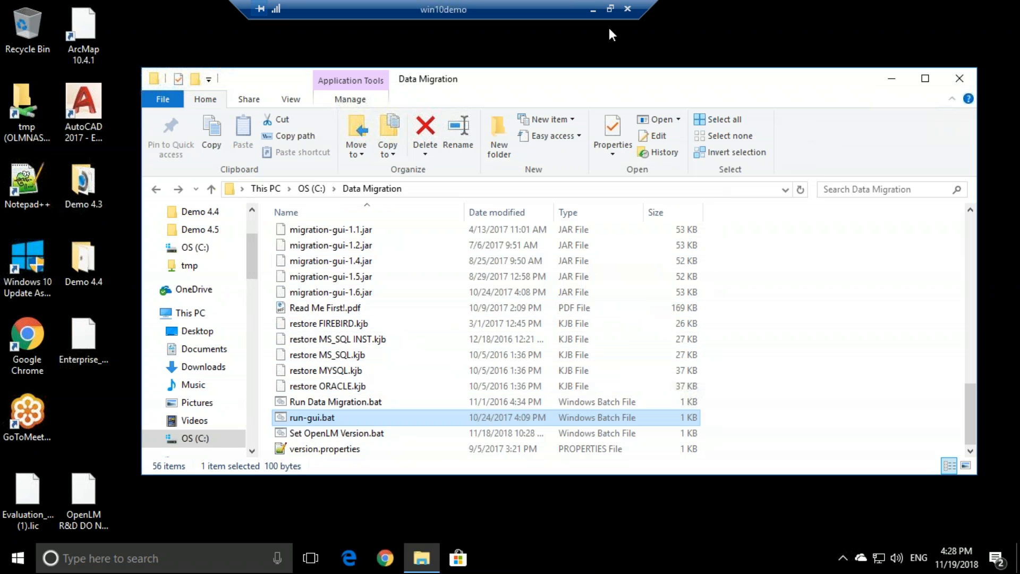
- Minimize the win10demo remote session and start the presentation in full screen
left_click(593, 10)
left_click(864, 97)
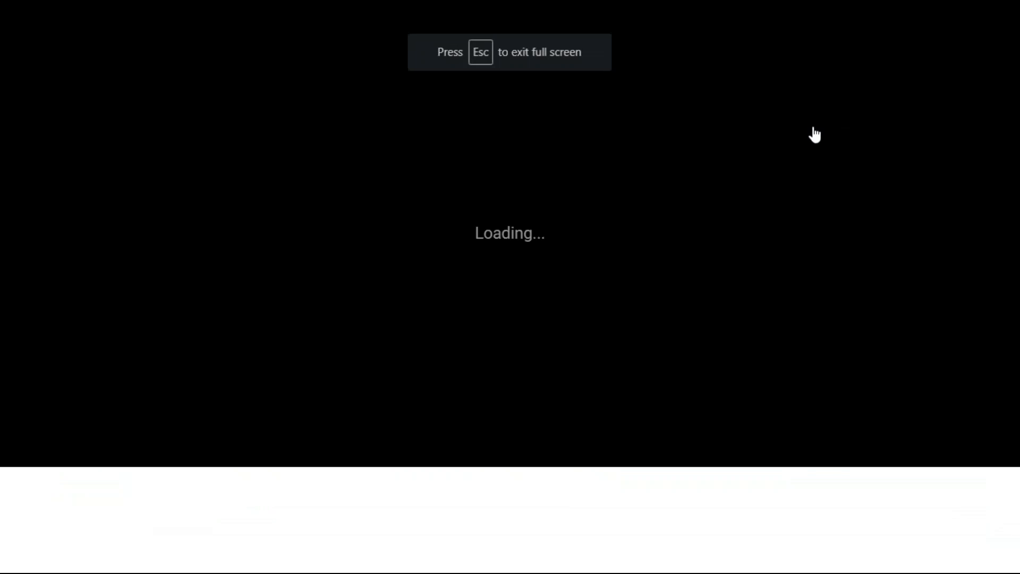